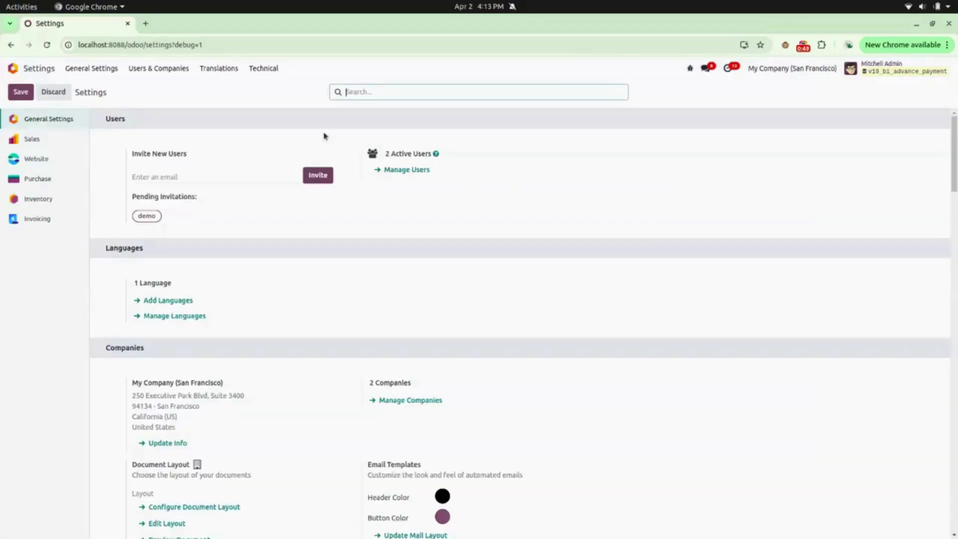
Step: Grant the admin user the Access Reset Payment right, save it, and return to the home menu
left_click(159, 68)
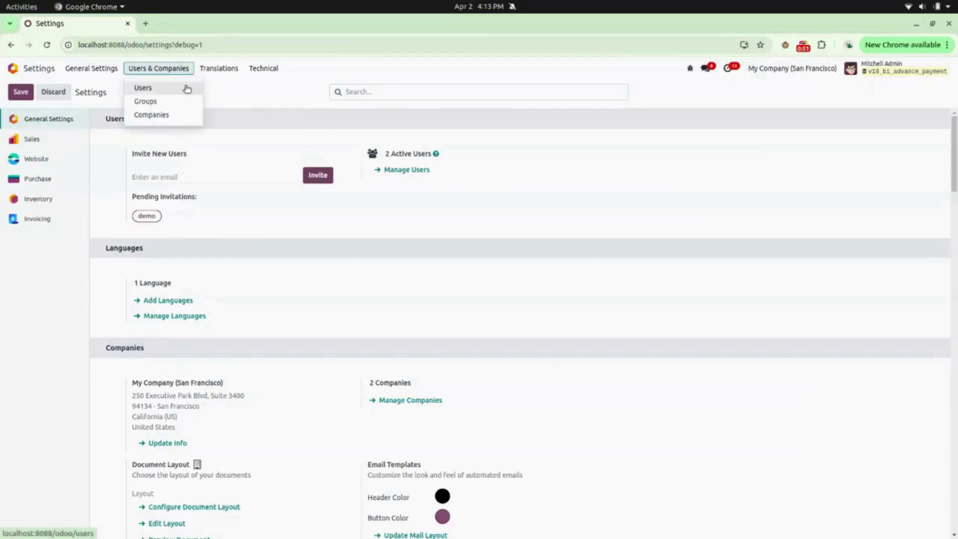
left_click(185, 87)
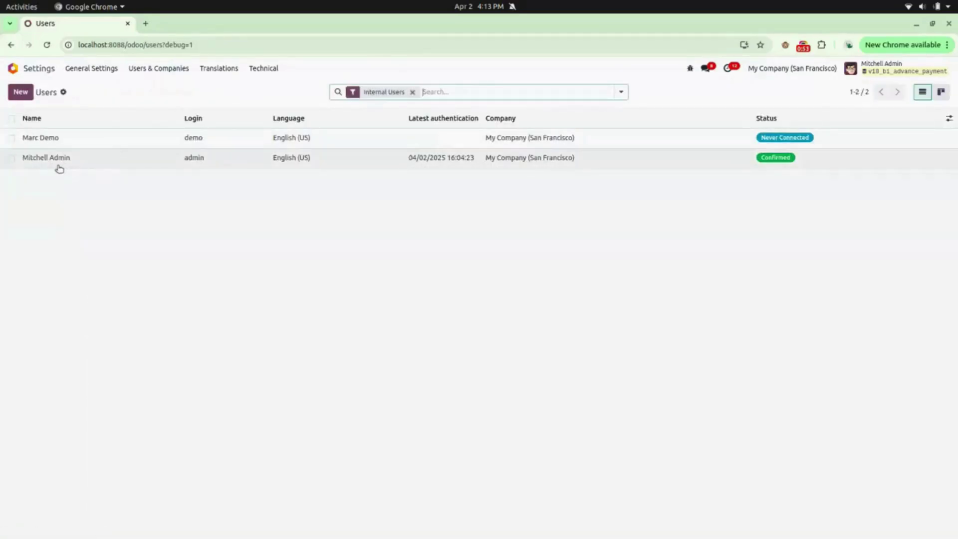
left_click(85, 163)
scroll(168, 216, "down", 15)
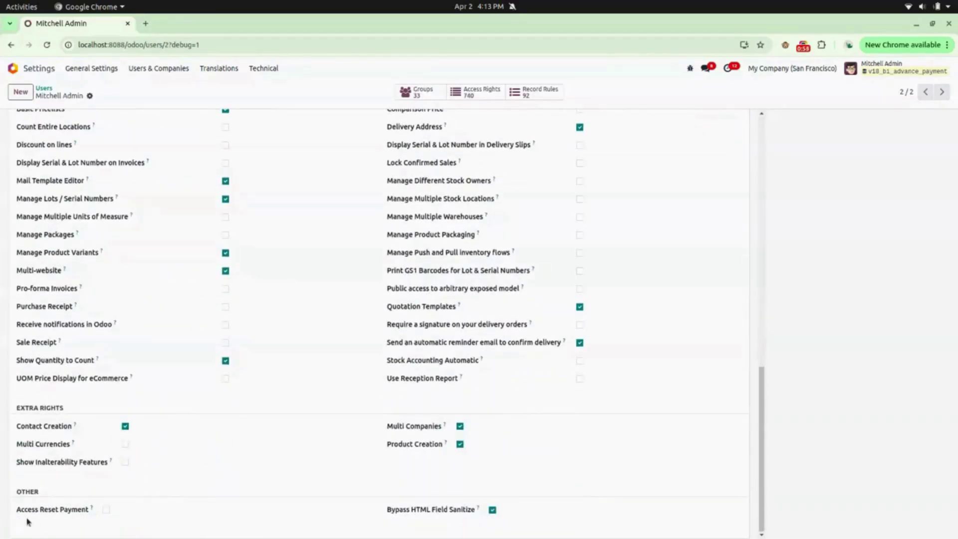
left_click(107, 509)
left_click(106, 96)
left_click(37, 73)
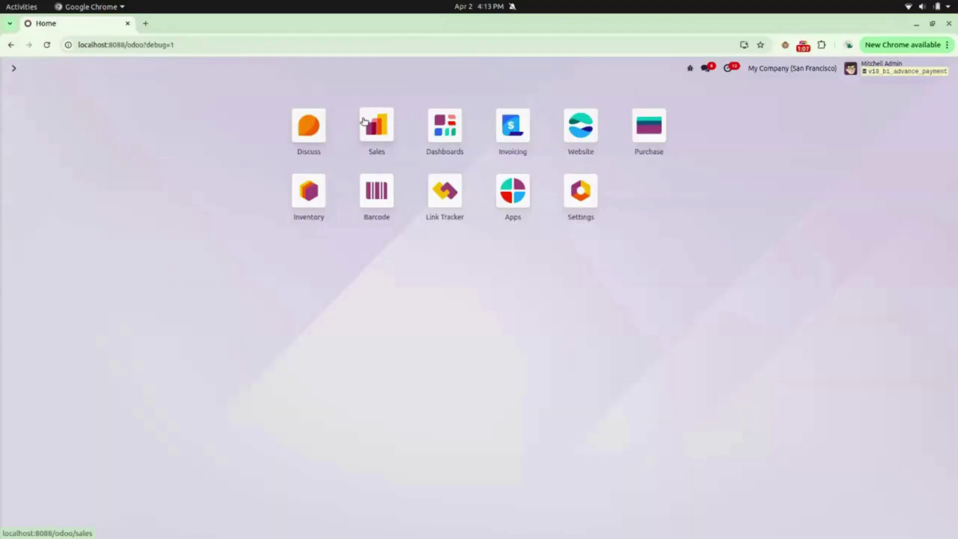
Step: Create an Azure Interior quotation with one Acoustic Bloc Screens (Wood) line at $295.00
left_click(372, 130)
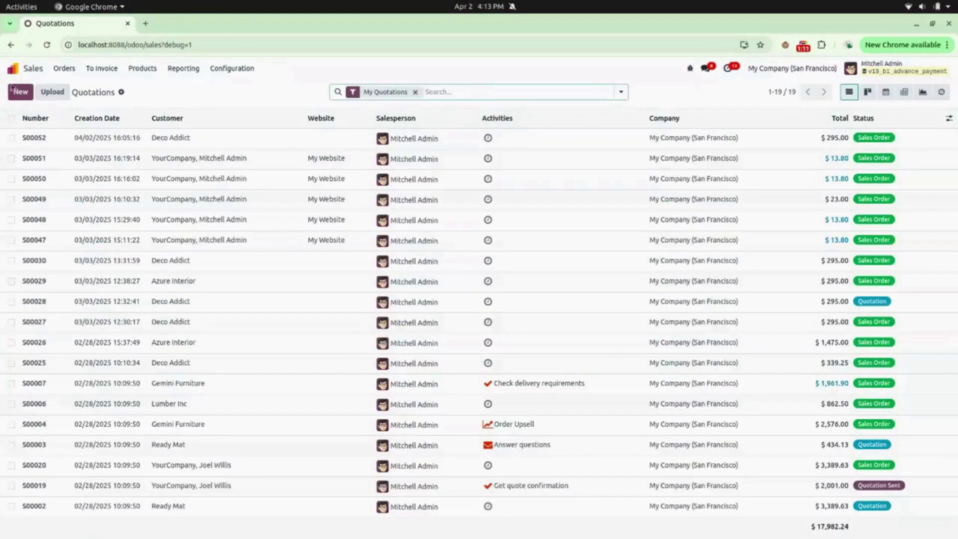
left_click(23, 94)
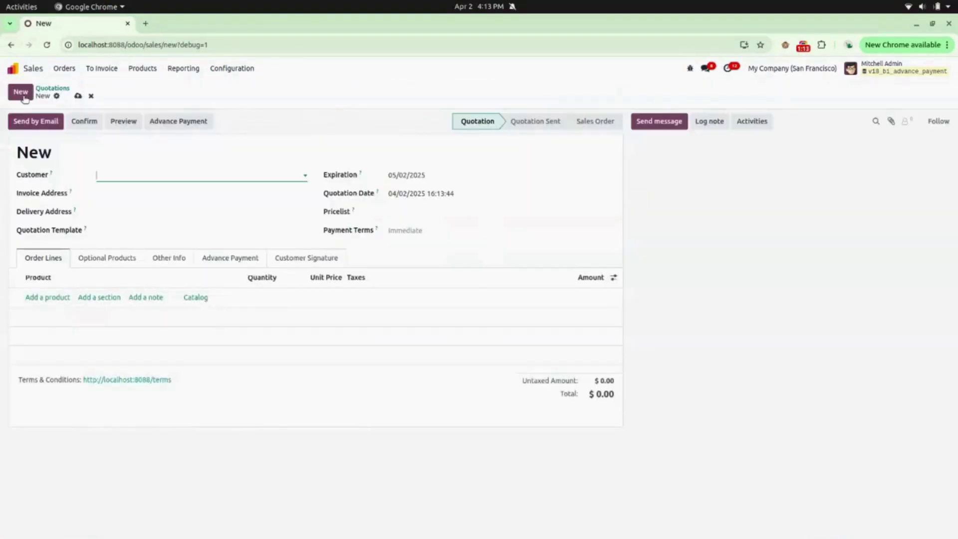
left_click(112, 176)
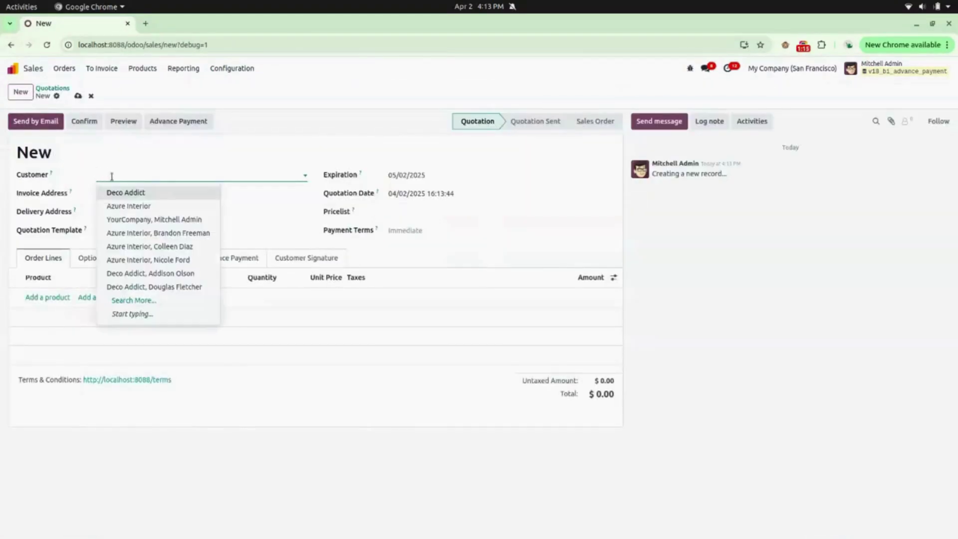
left_click(130, 206)
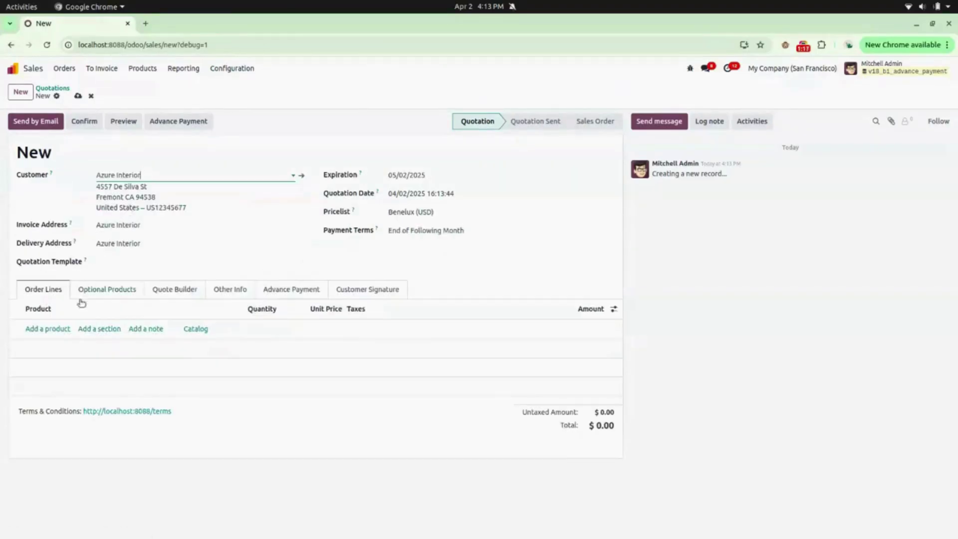
left_click(58, 328)
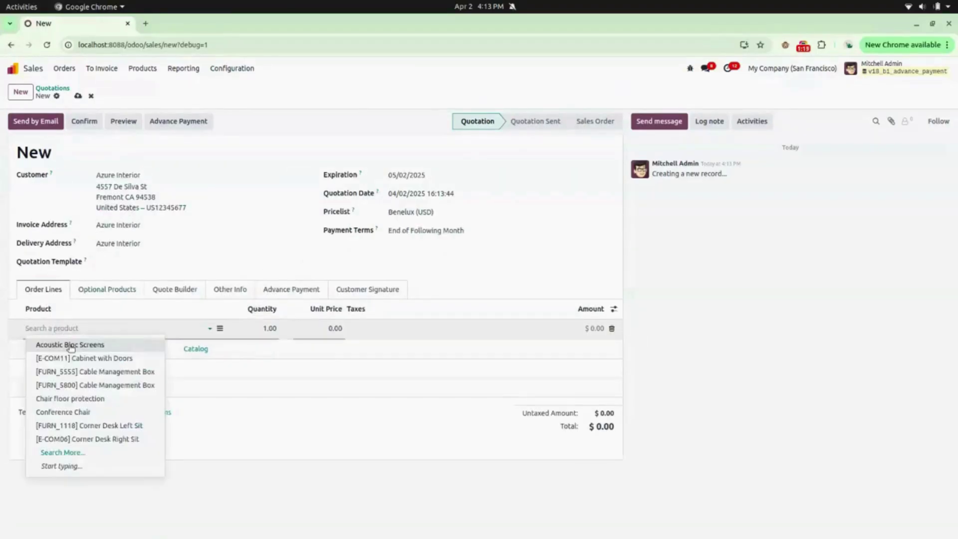
left_click(69, 346)
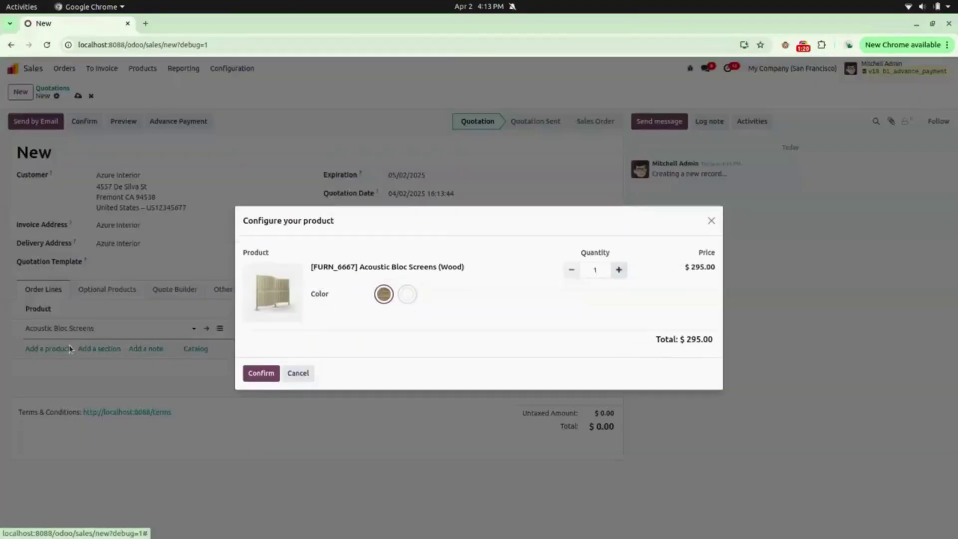
left_click(259, 372)
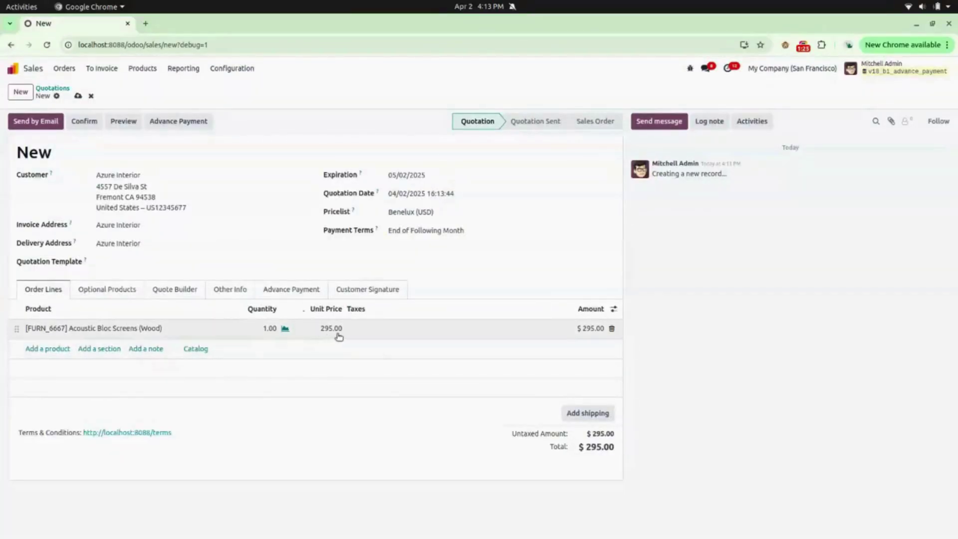
left_click(290, 293)
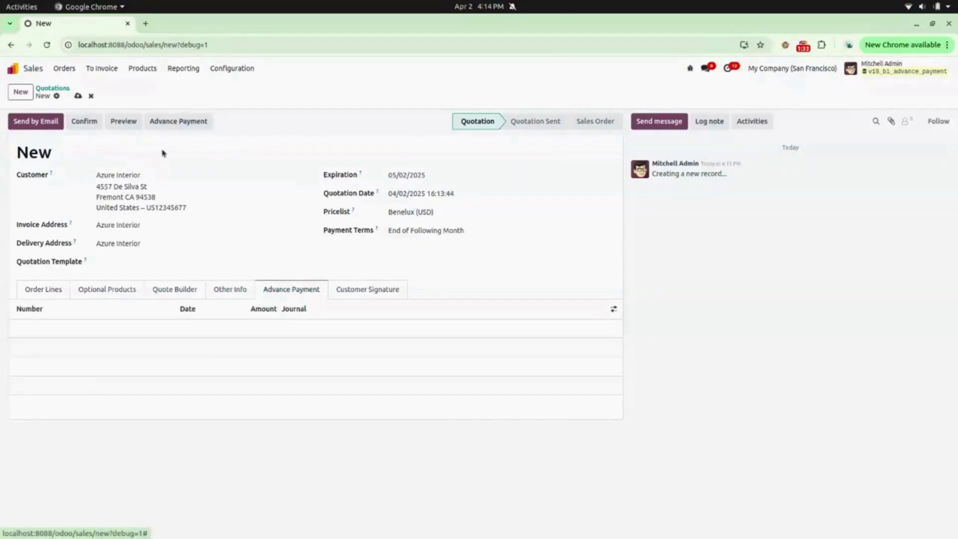
Step: Save the quotation and create a 100 Bank advance payment dated 04/02/2025
left_click(181, 130)
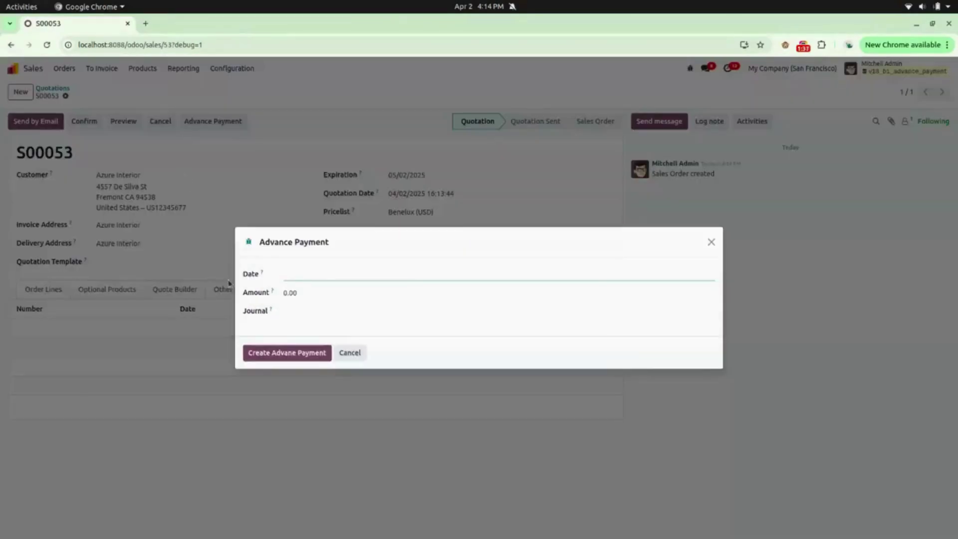
left_click(307, 275)
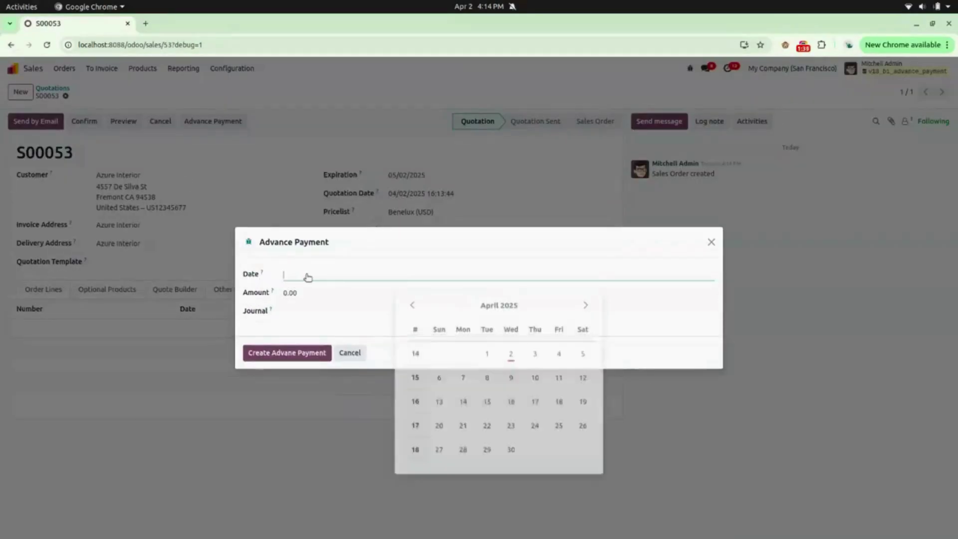
left_click(510, 355)
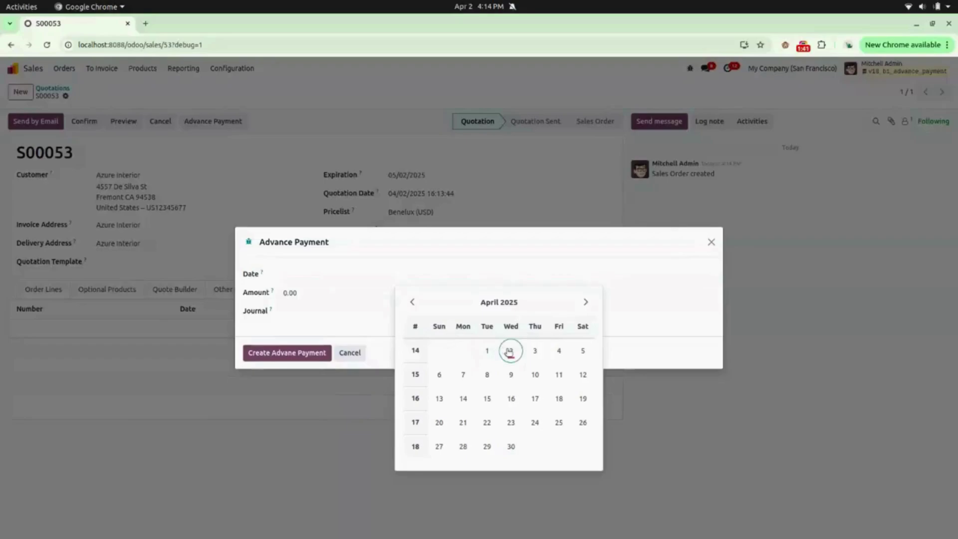
left_click(383, 291)
type("1")
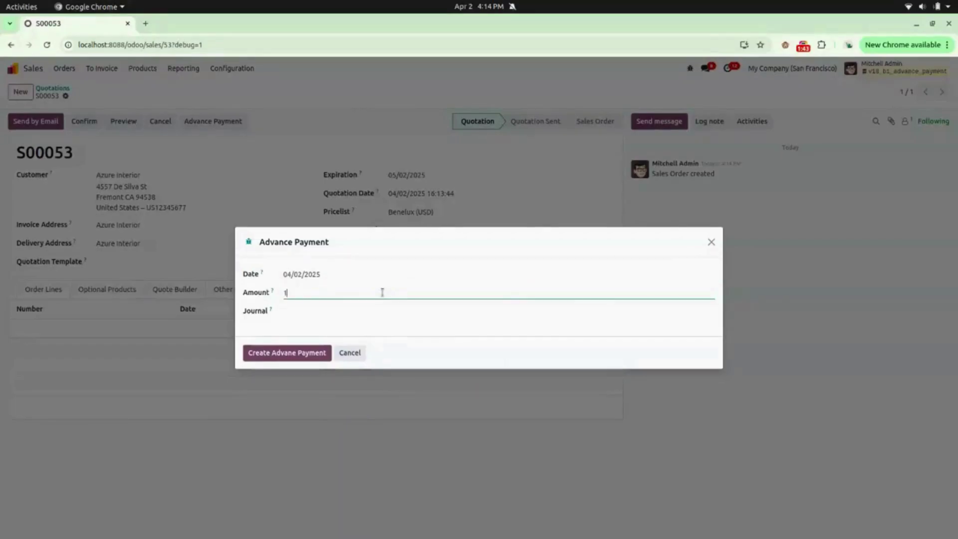
left_click(347, 316)
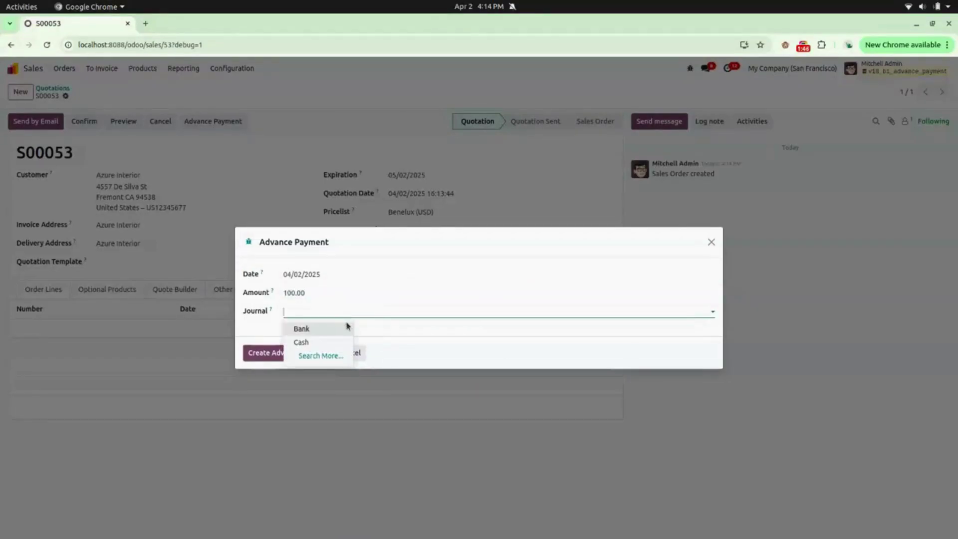
left_click(318, 329)
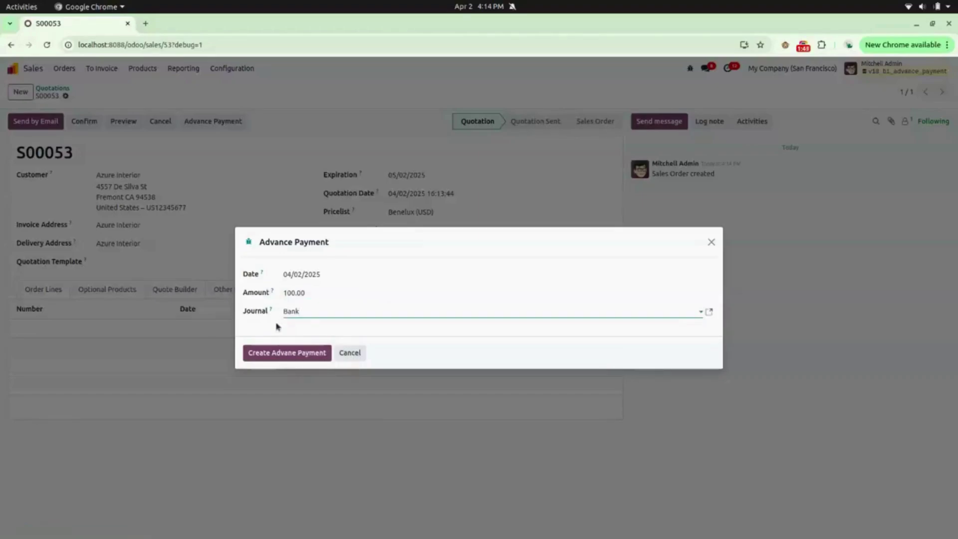
left_click(289, 355)
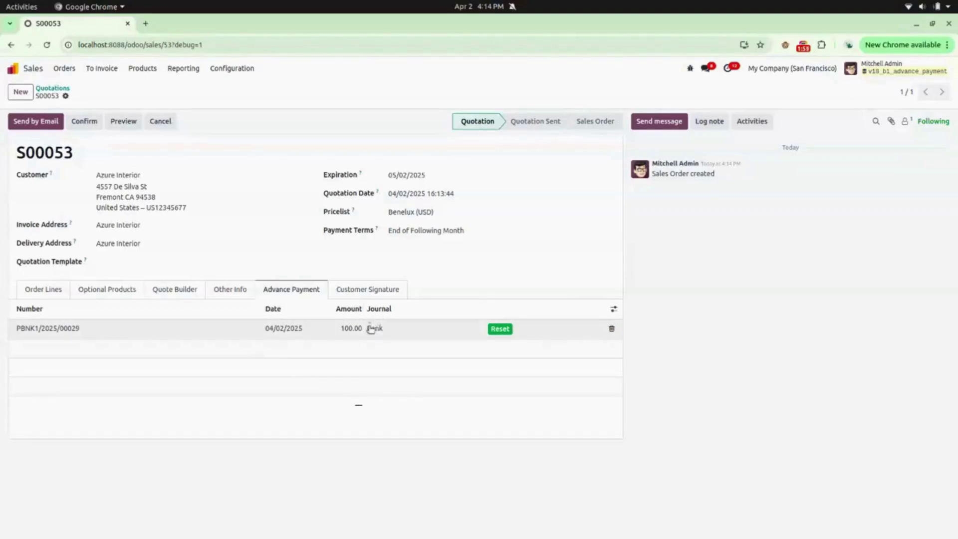
Step: Reset the advance payment, change its amount to 150, update it, and return home
left_click(501, 329)
left_click(353, 329)
type("1")
left_click(385, 426)
left_click(496, 333)
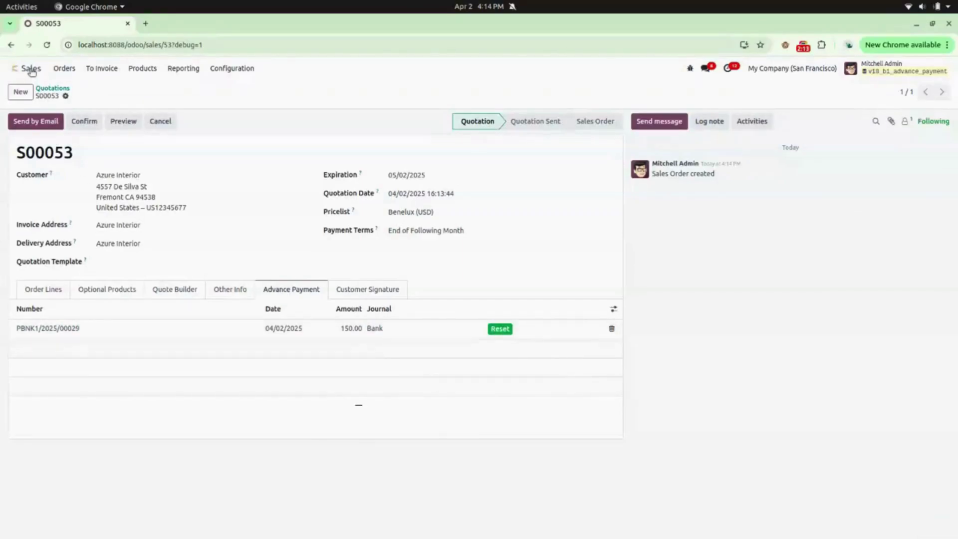
left_click(13, 68)
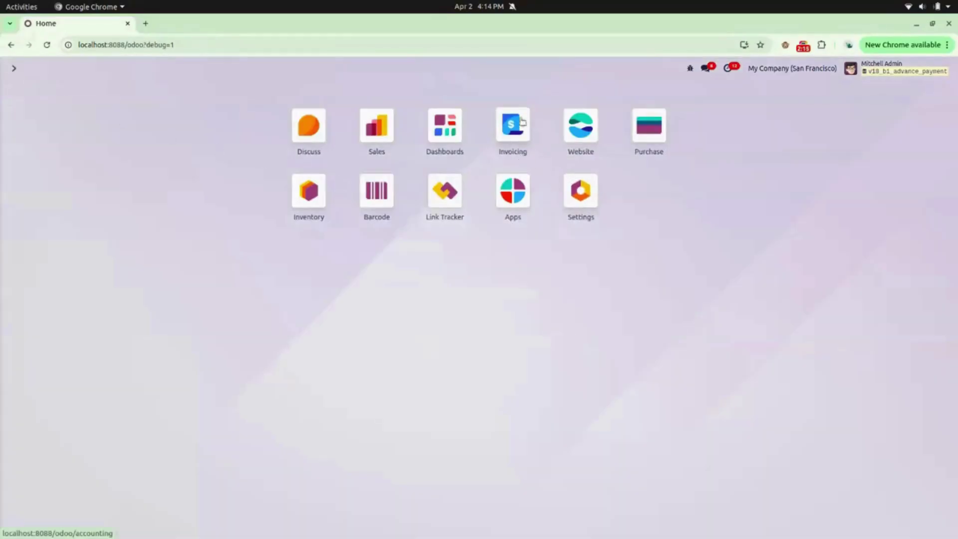
left_click(524, 131)
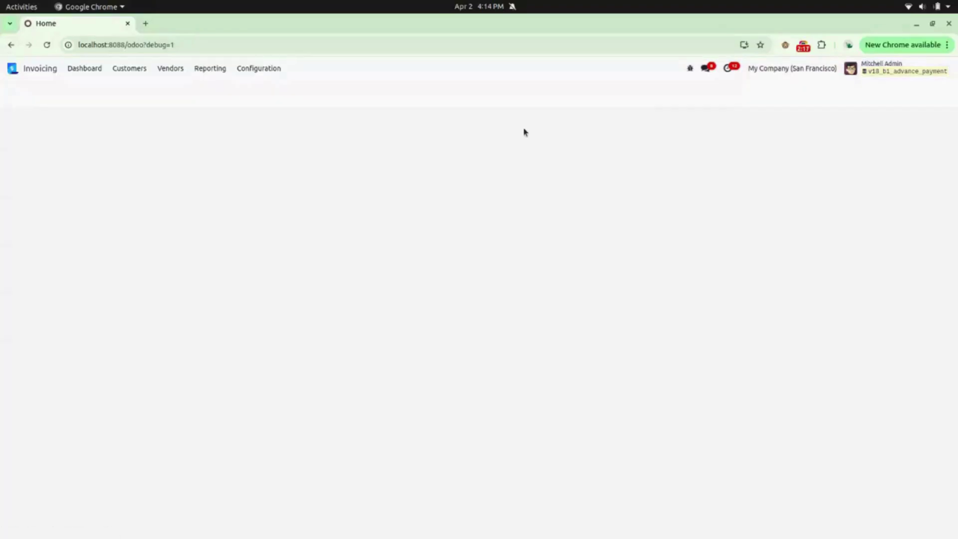
left_click(147, 70)
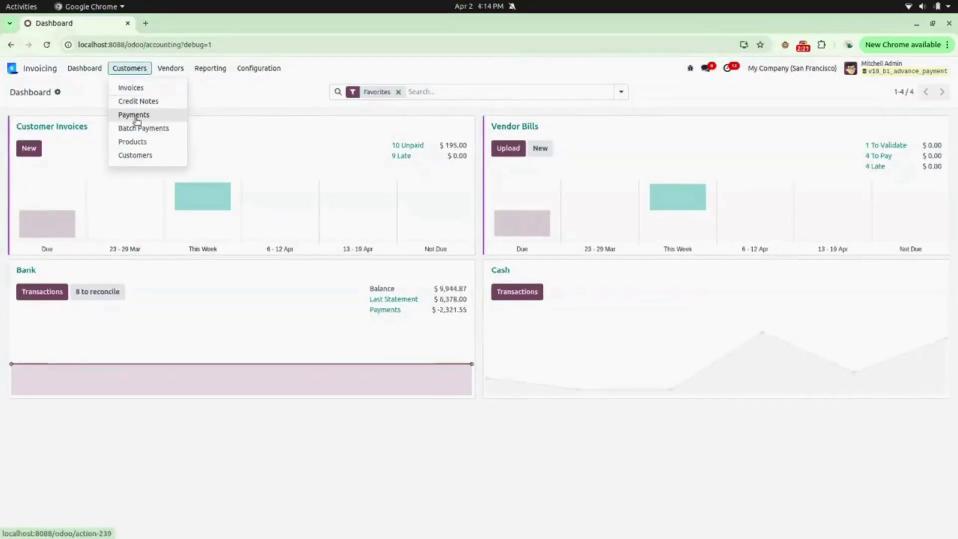
left_click(158, 119)
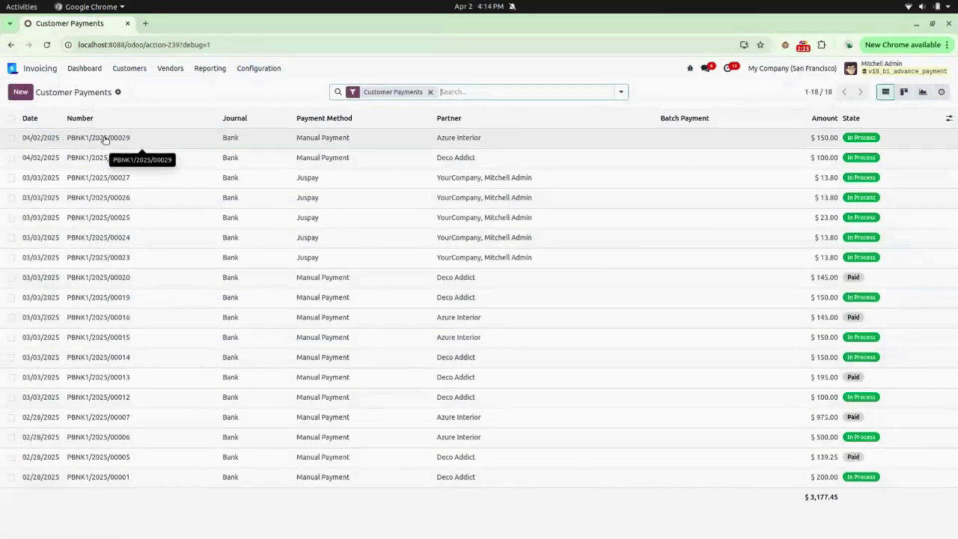
left_click(109, 139)
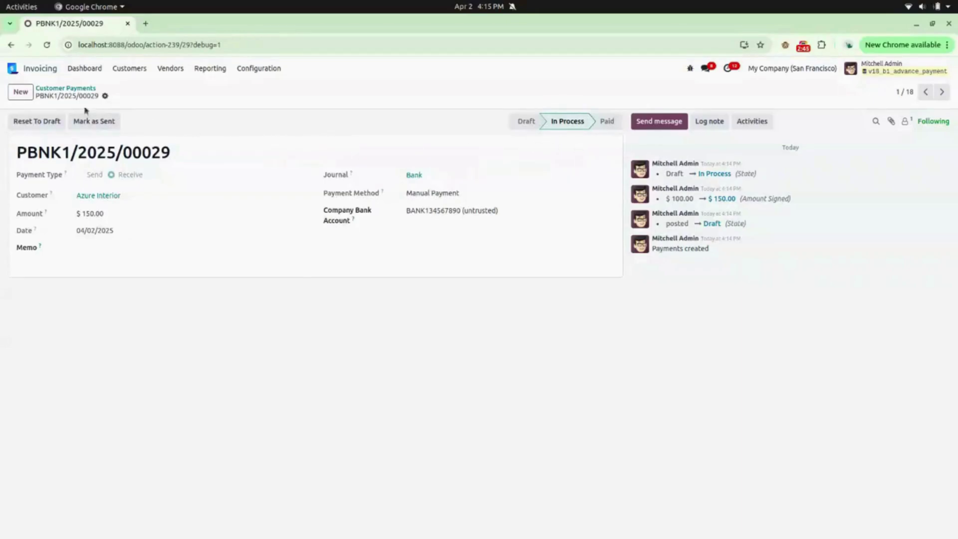
left_click(13, 69)
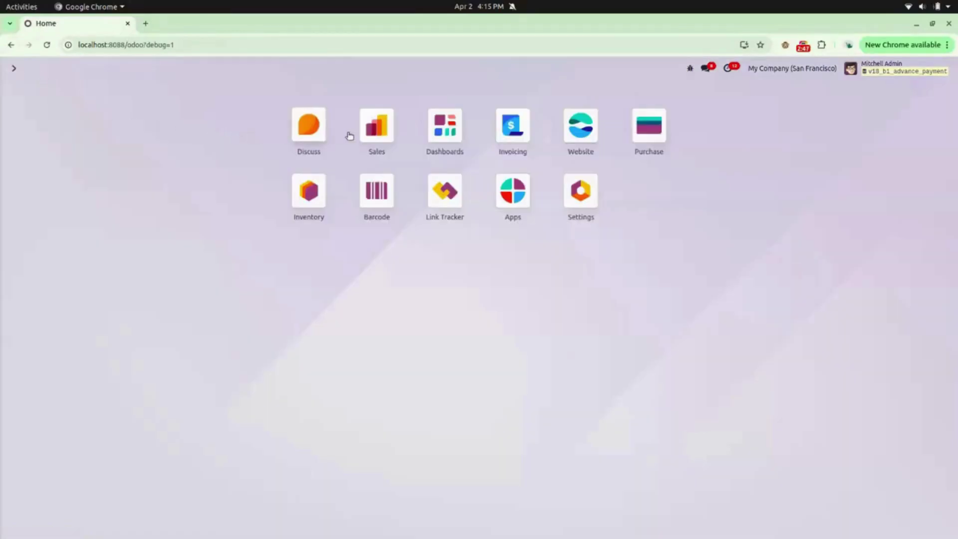
Step: Confirm quotation S00053 into a sales order
left_click(373, 134)
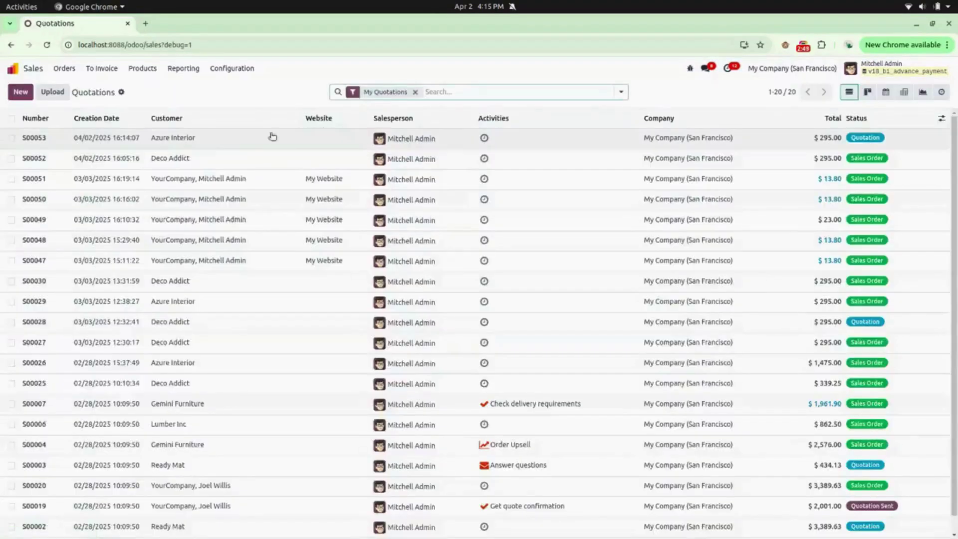
left_click(190, 147)
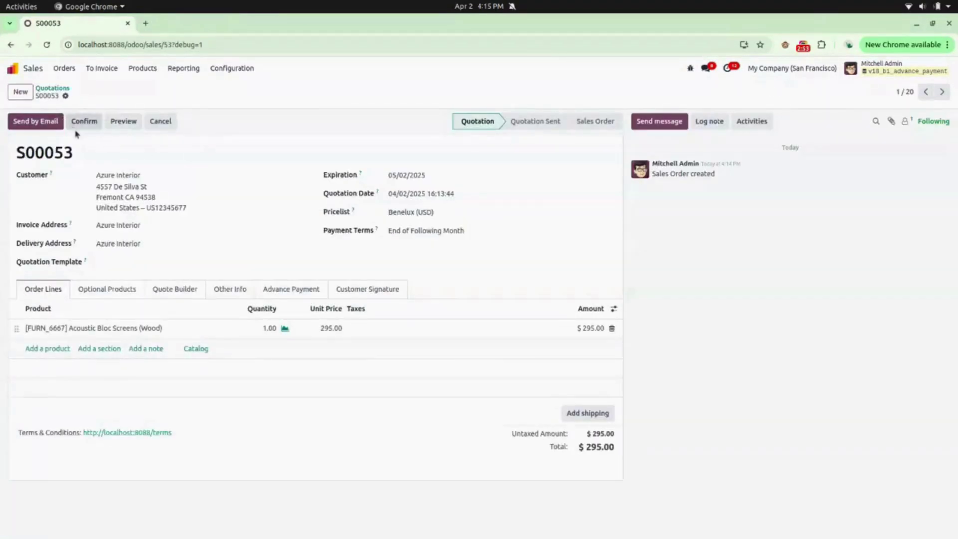
left_click(94, 124)
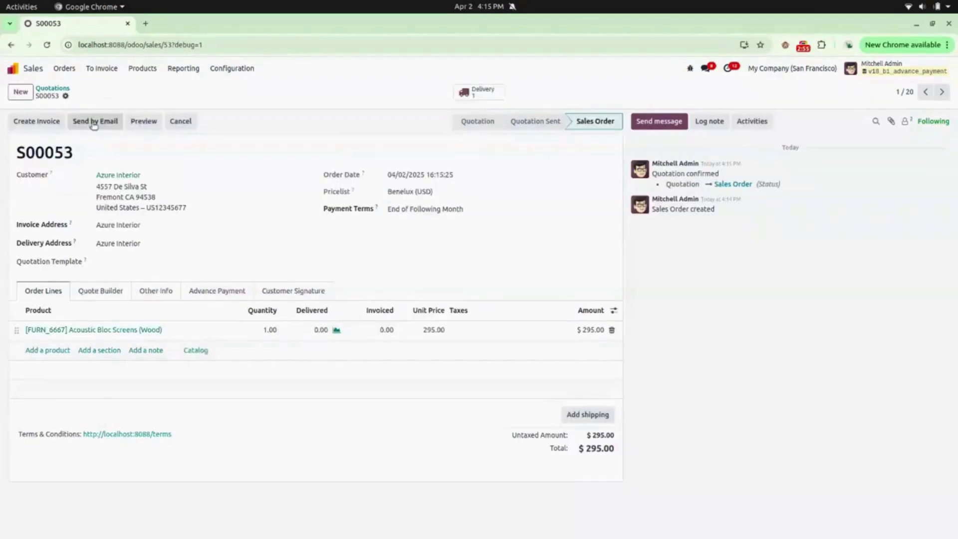
Step: Set delivered quantity 1 on WH/OUT/00035, validate it, and return to S00053
left_click(476, 95)
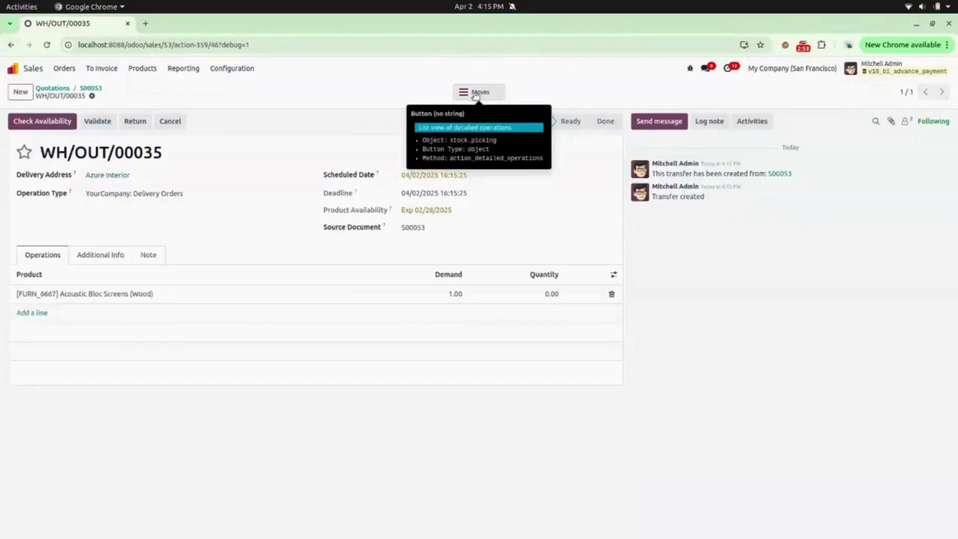
left_click(538, 293)
type("1")
left_click(109, 96)
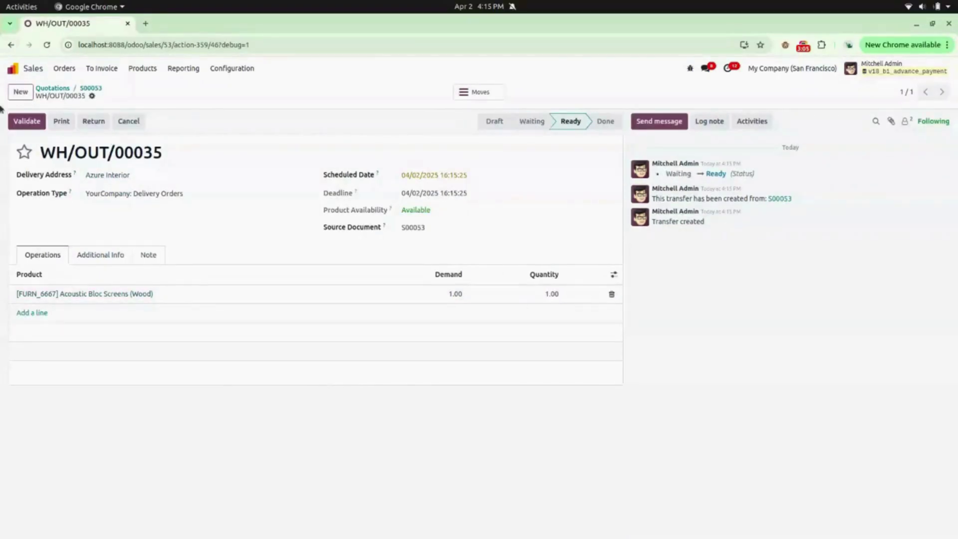
left_click(30, 124)
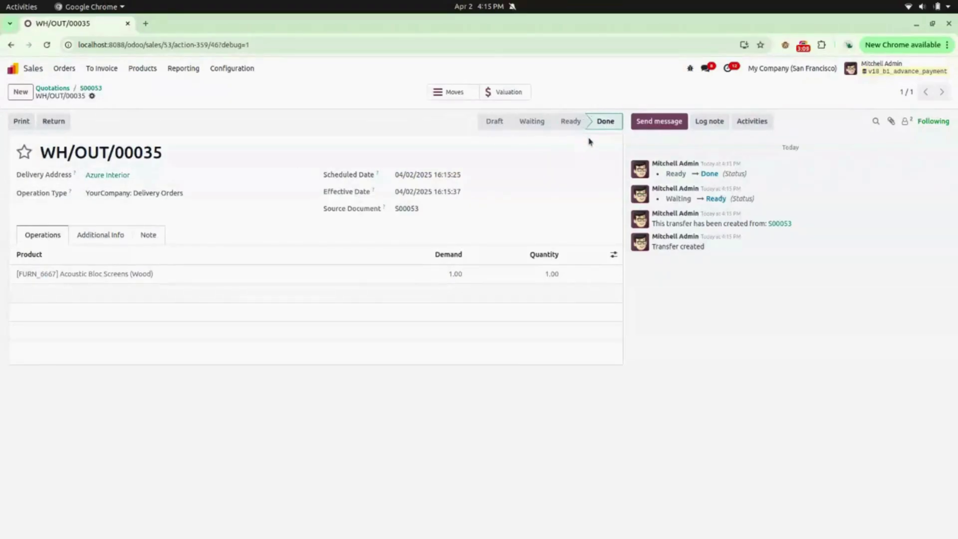
left_click(91, 89)
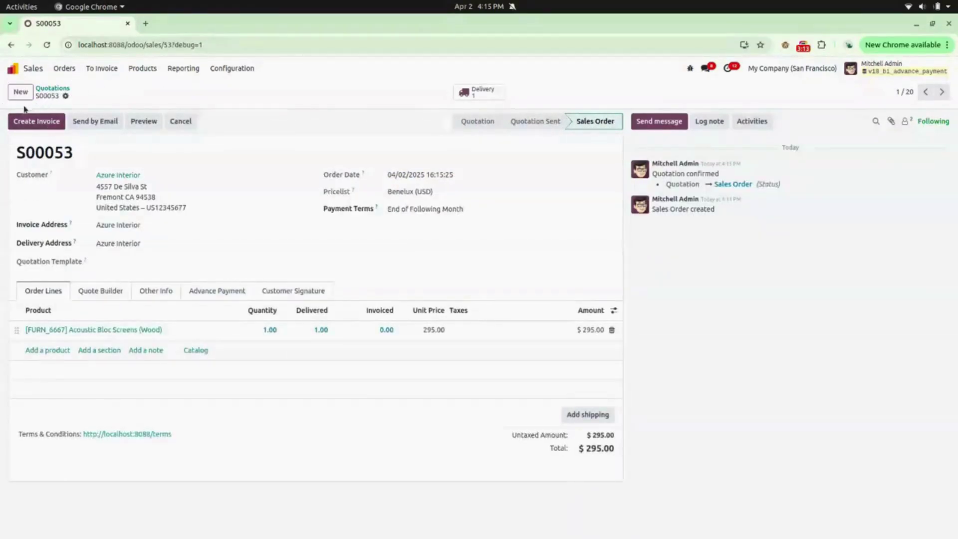
left_click(39, 122)
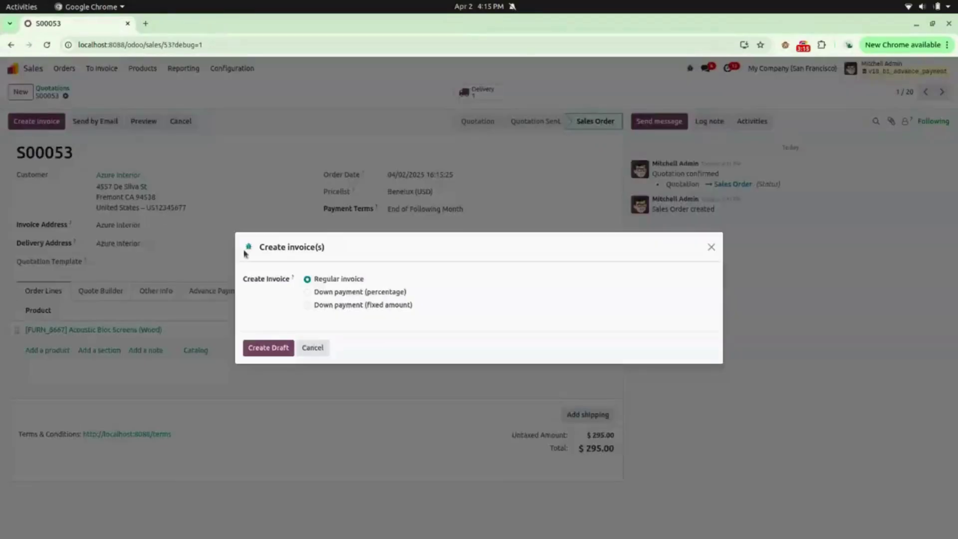
Step: Create a regular draft invoice for S00053 and post it as INV/2025/00011
left_click(276, 349)
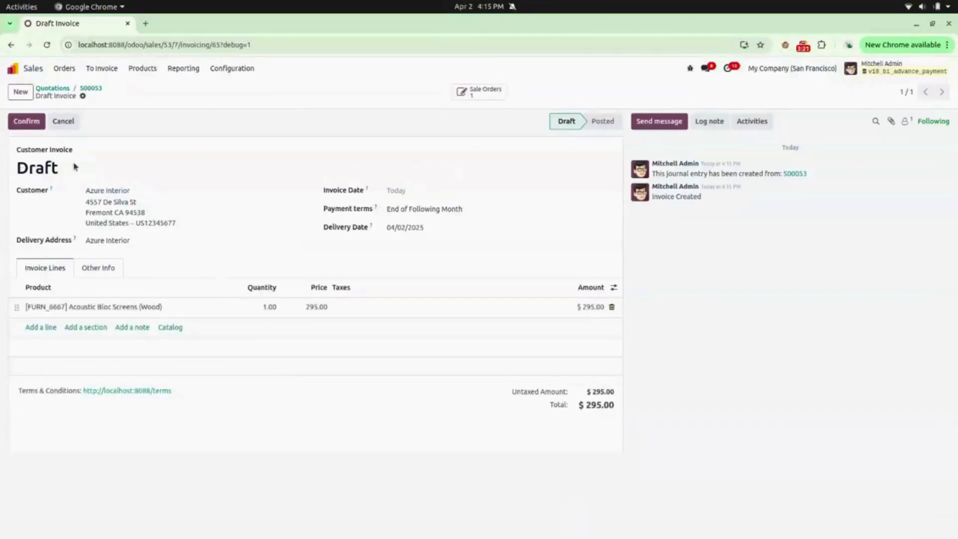
left_click(28, 125)
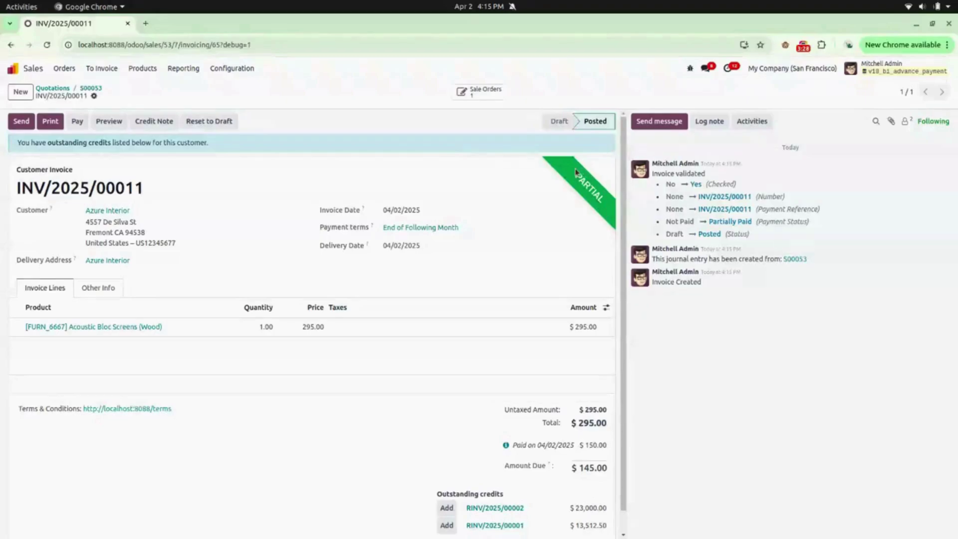
scroll(401, 248, "down", 1)
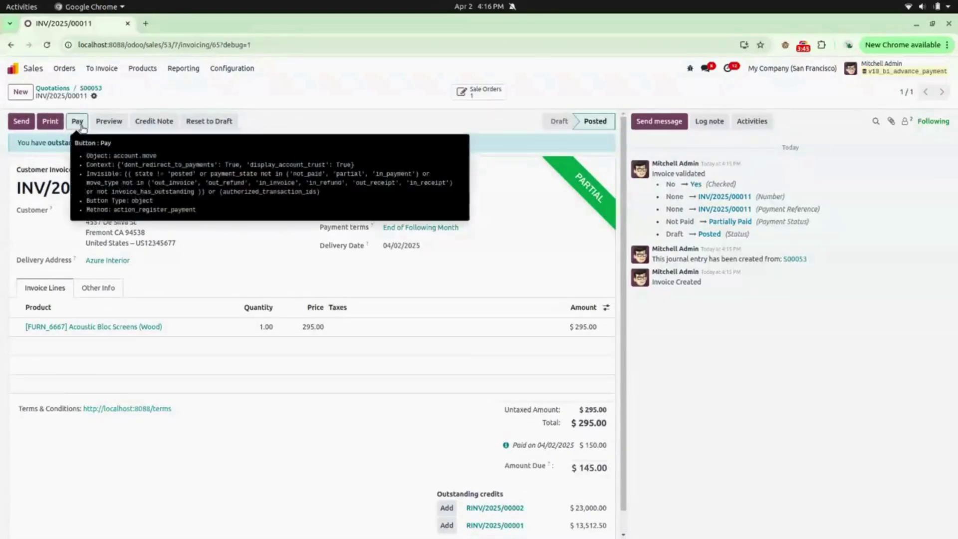
Step: Pay the remaining $145.00 on INV/2025/00011 via the Bank journal, then return home
left_click(77, 121)
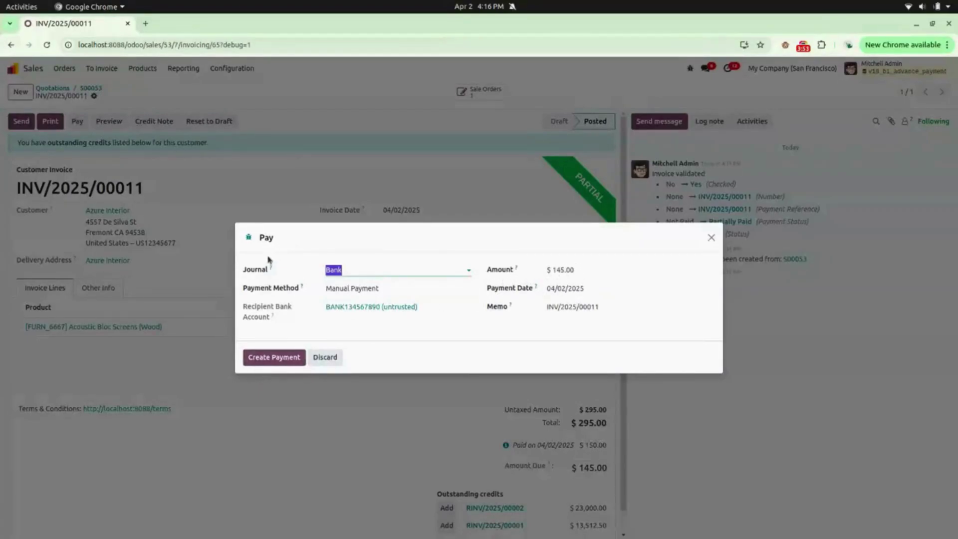
left_click(366, 265)
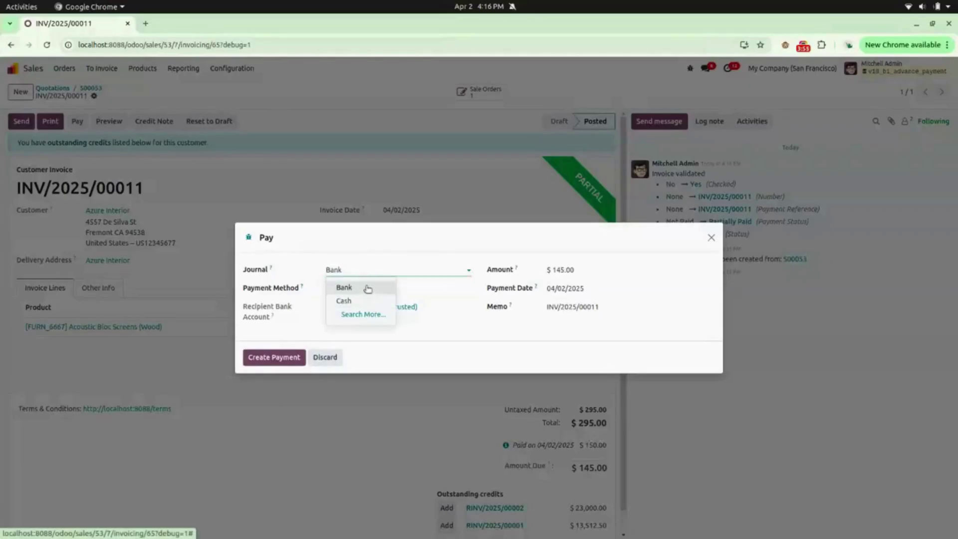
left_click(367, 284)
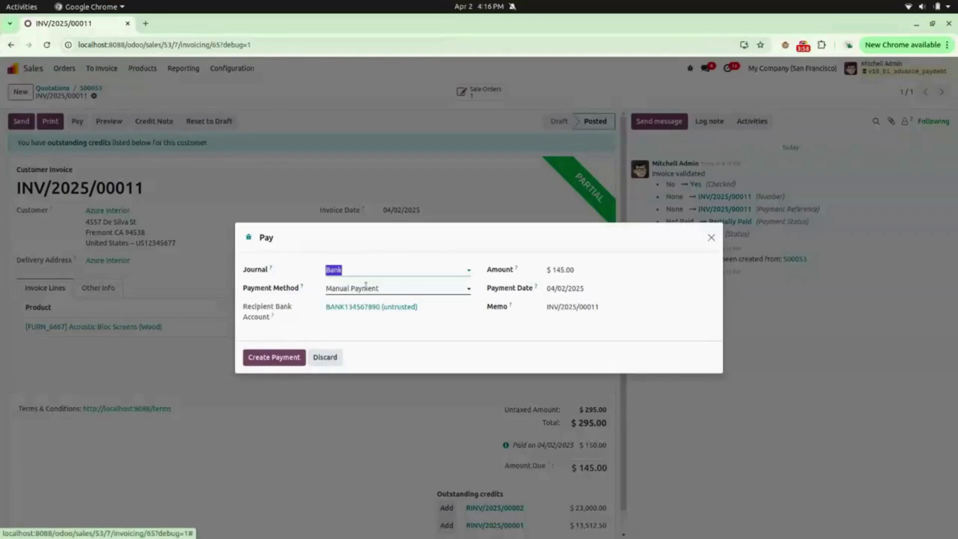
left_click(269, 357)
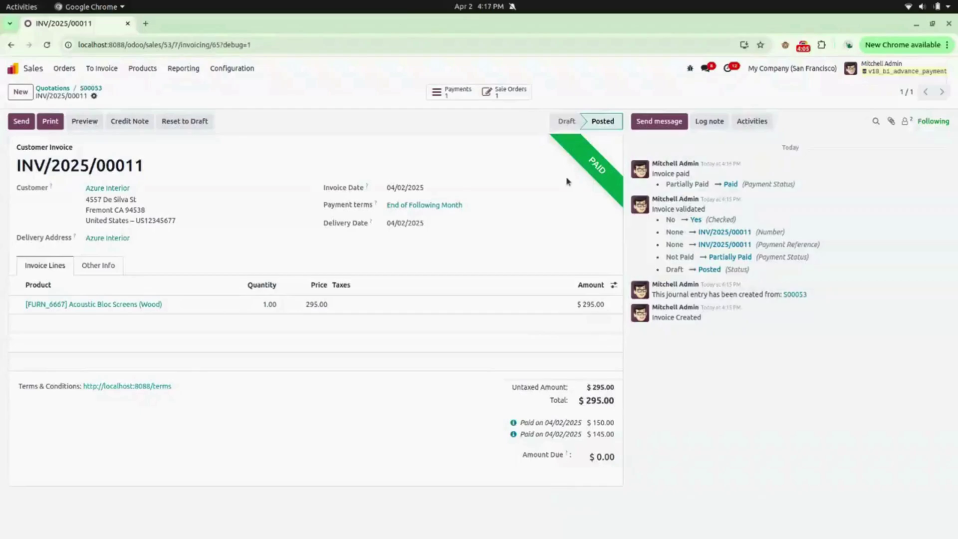
left_click(20, 68)
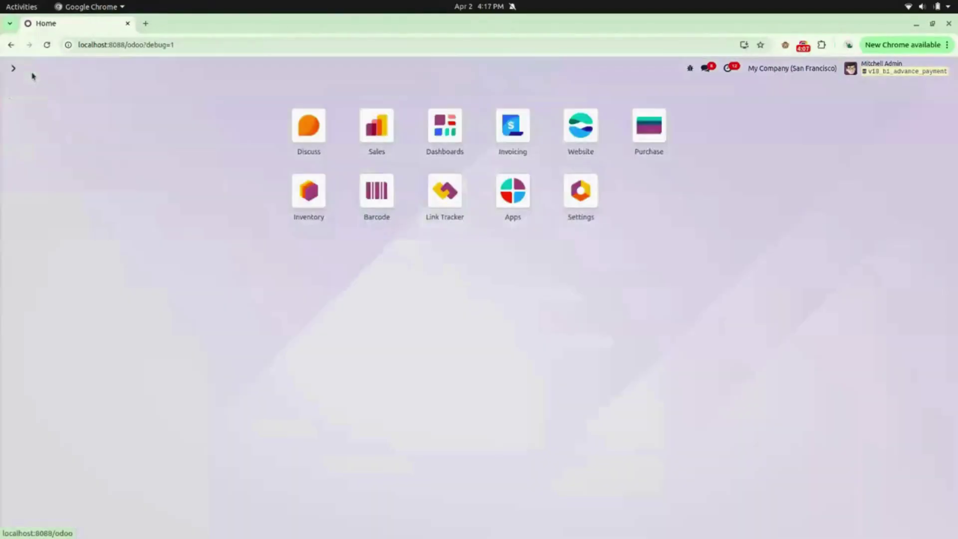
left_click(512, 127)
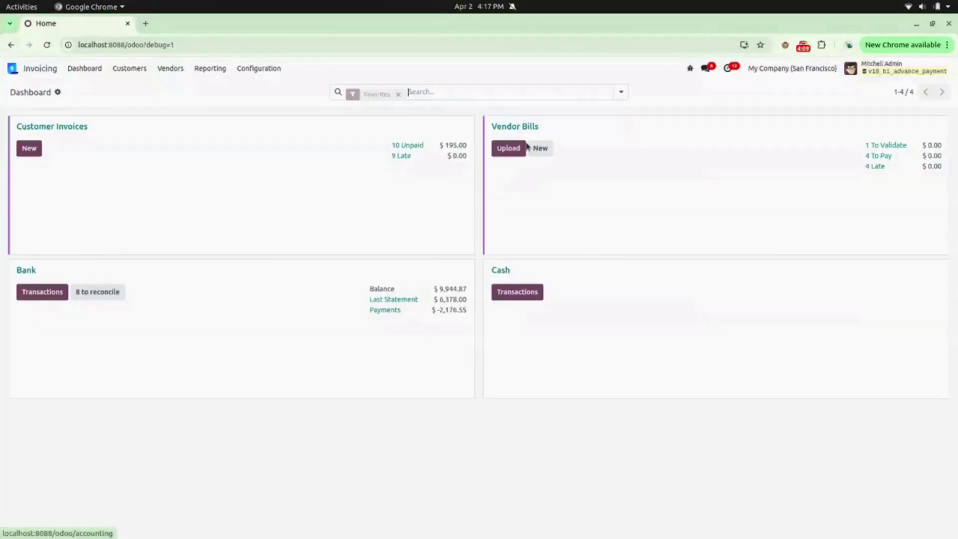
left_click(130, 69)
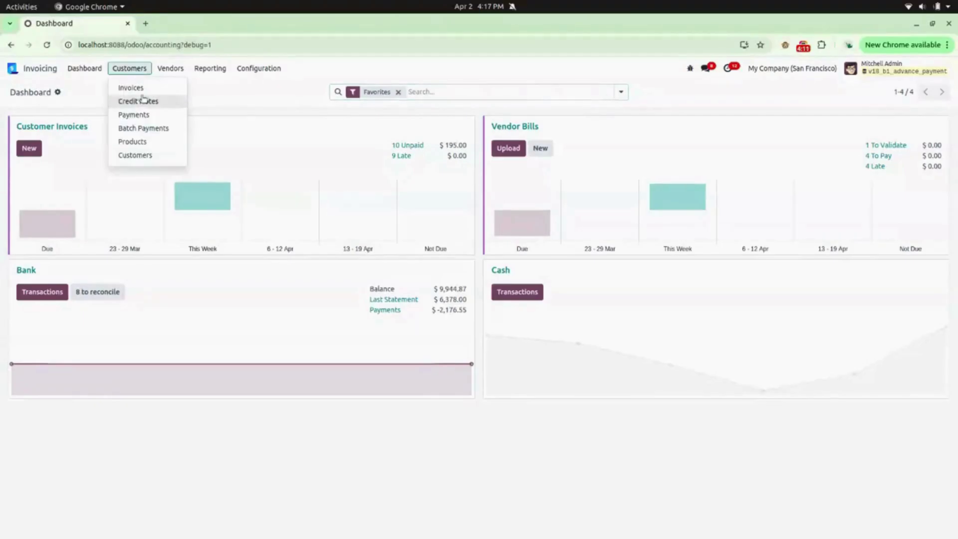
left_click(144, 115)
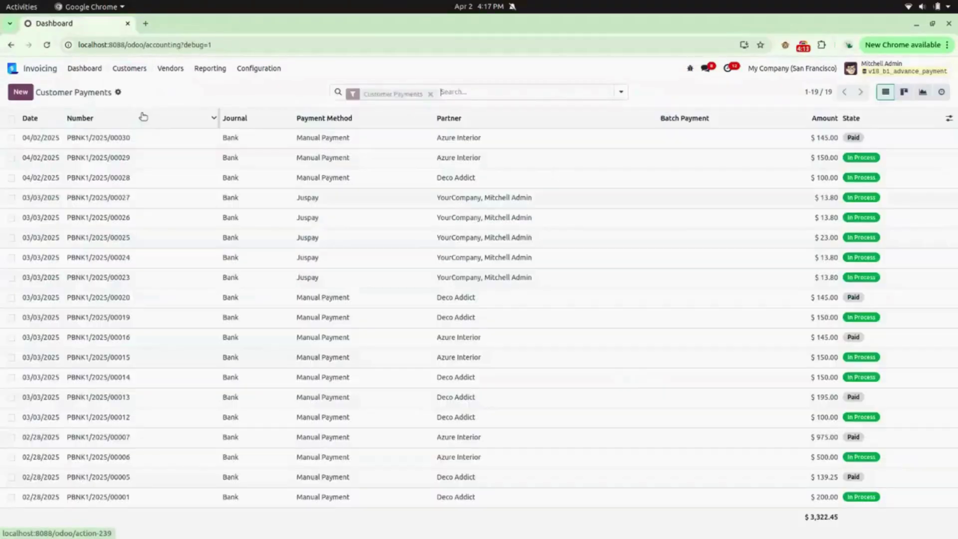
left_click(146, 138)
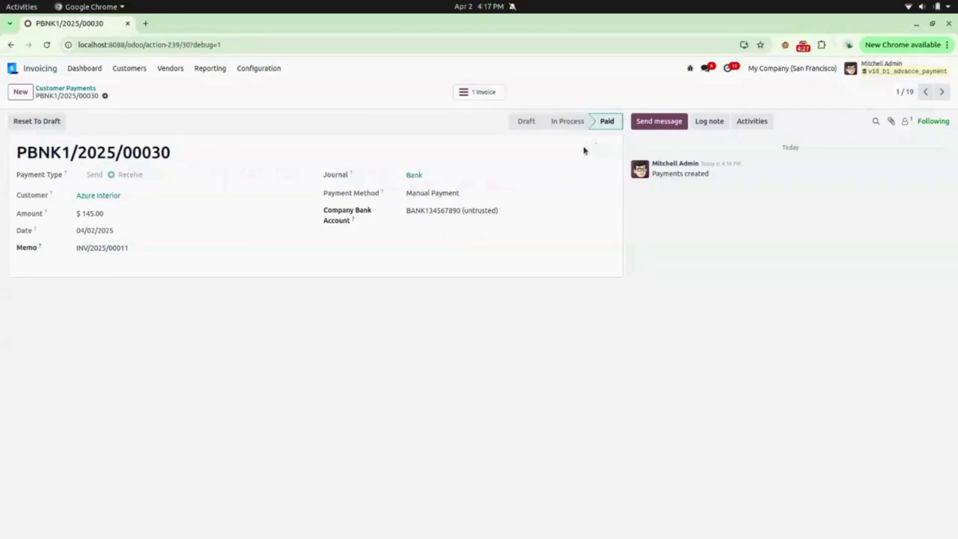
left_click(24, 70)
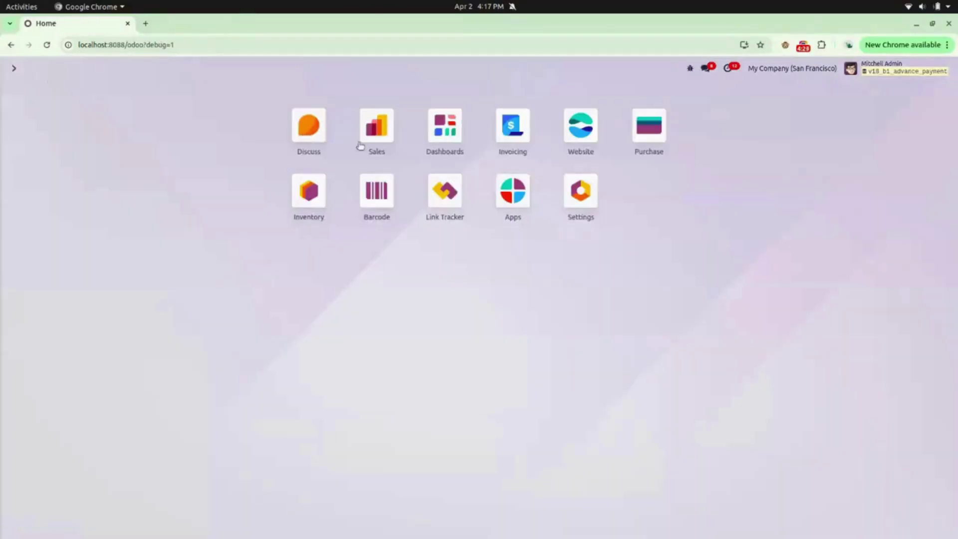
Step: Start a new Purchase RFQ for vendor Deco Addict with an Acoustic Bloc Screens (Wood) line
left_click(647, 133)
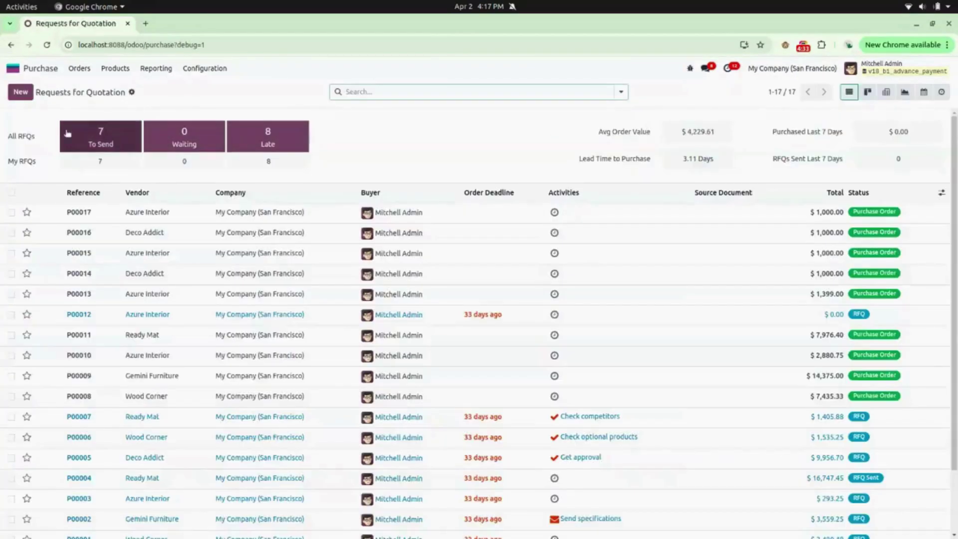
left_click(21, 91)
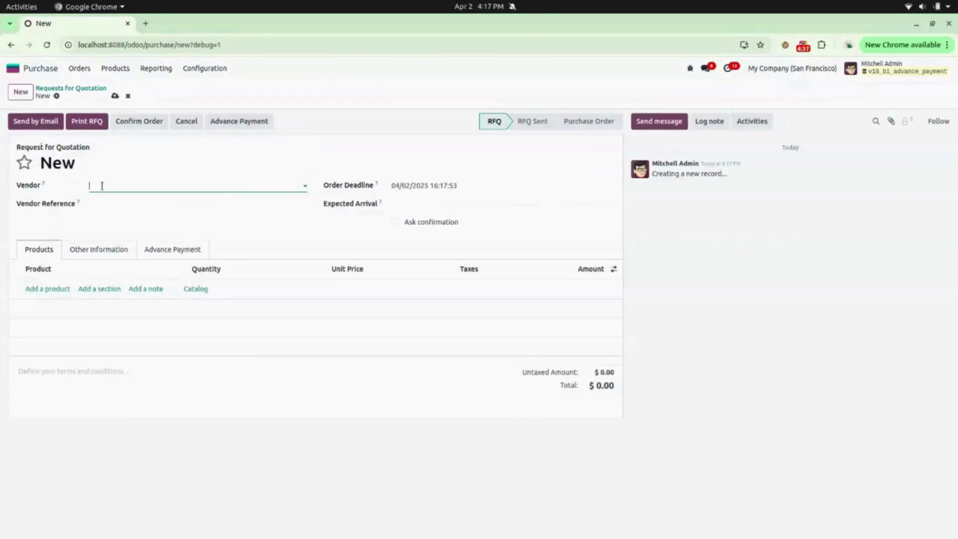
left_click(102, 186)
left_click(113, 217)
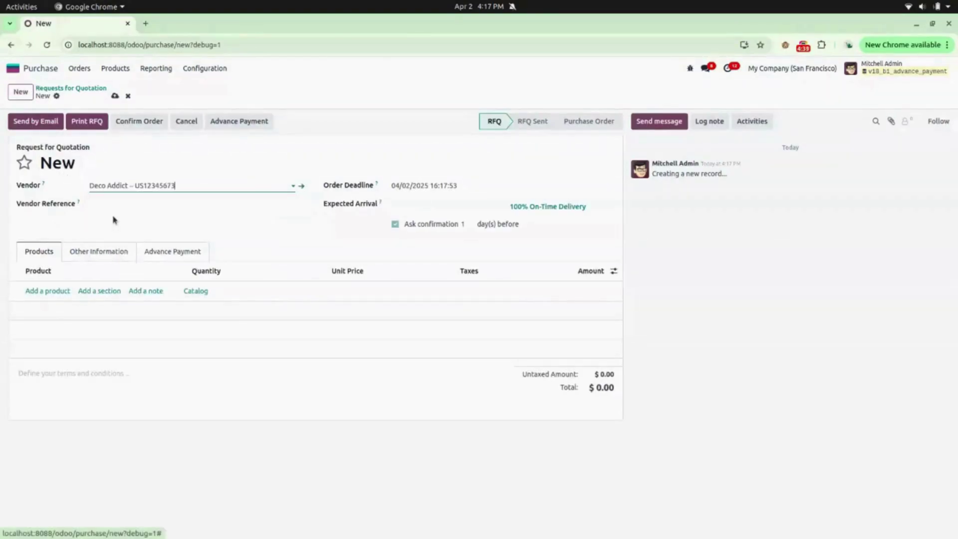
left_click(57, 290)
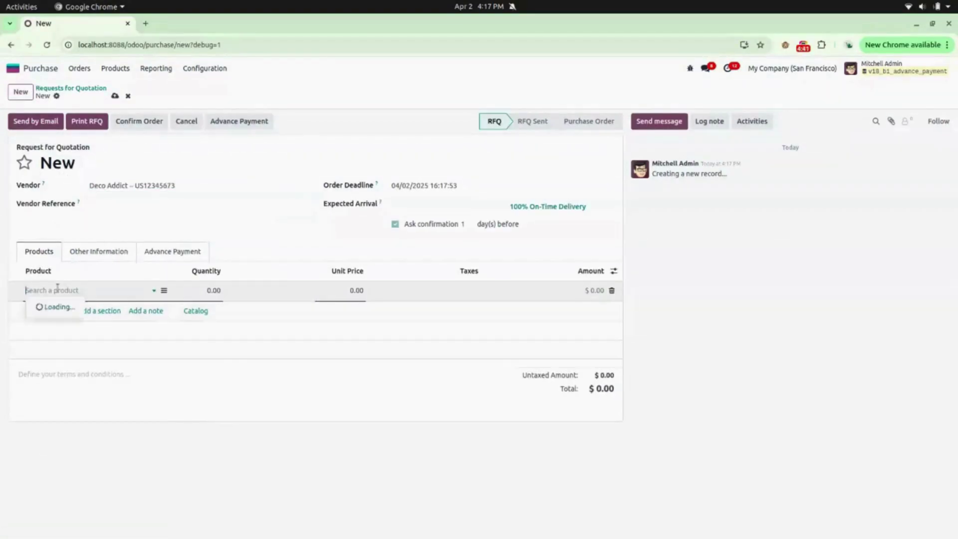
type("a")
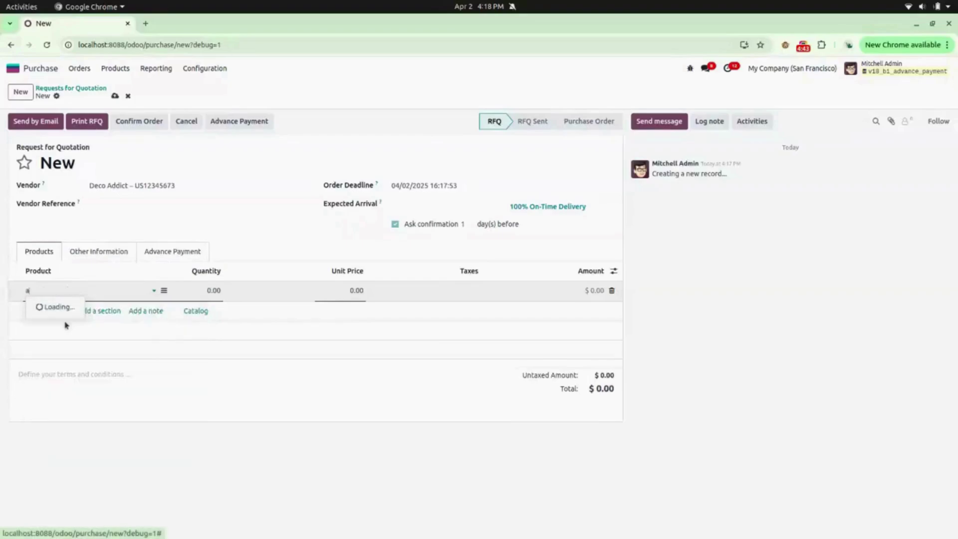
type("c")
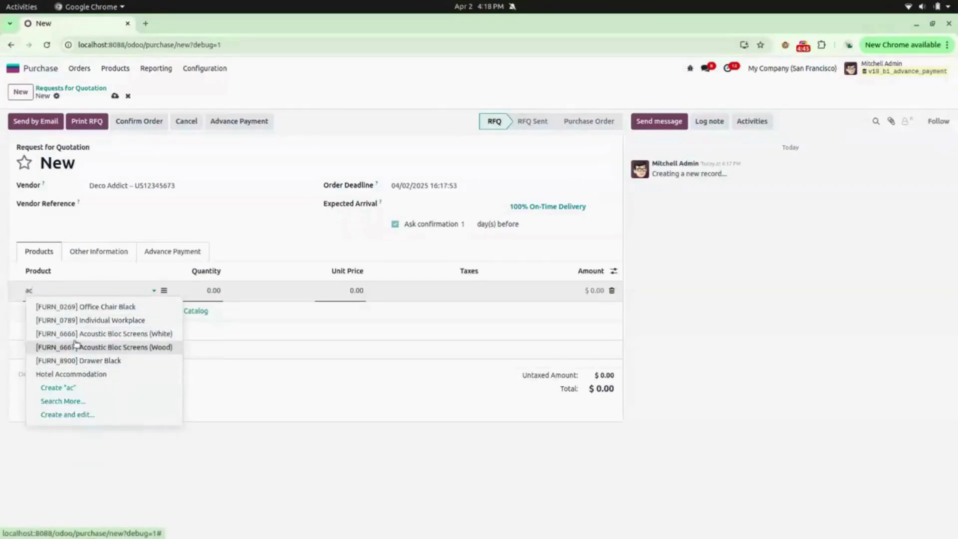
left_click(96, 347)
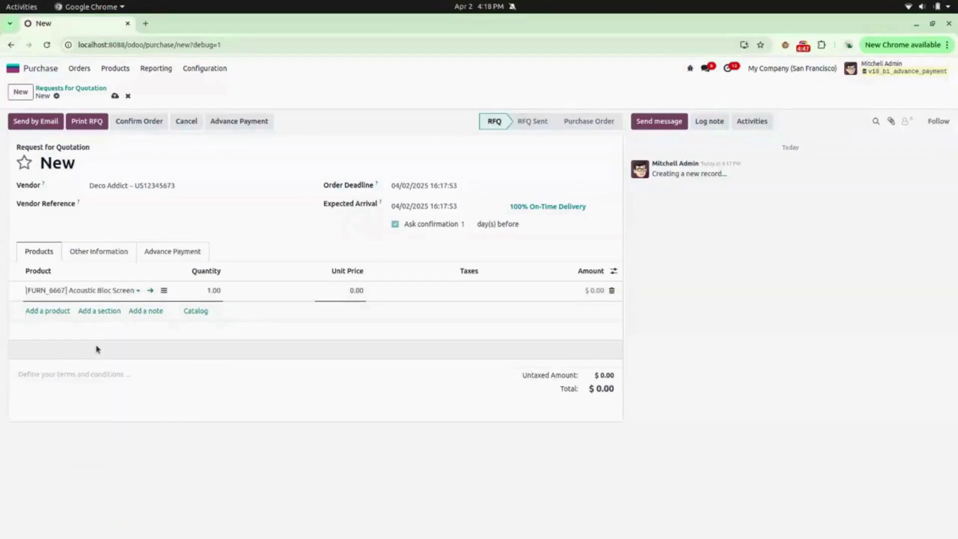
Step: Set the line's unit price to 300.00 and save the RFQ as P00018
left_click(341, 287)
type("3")
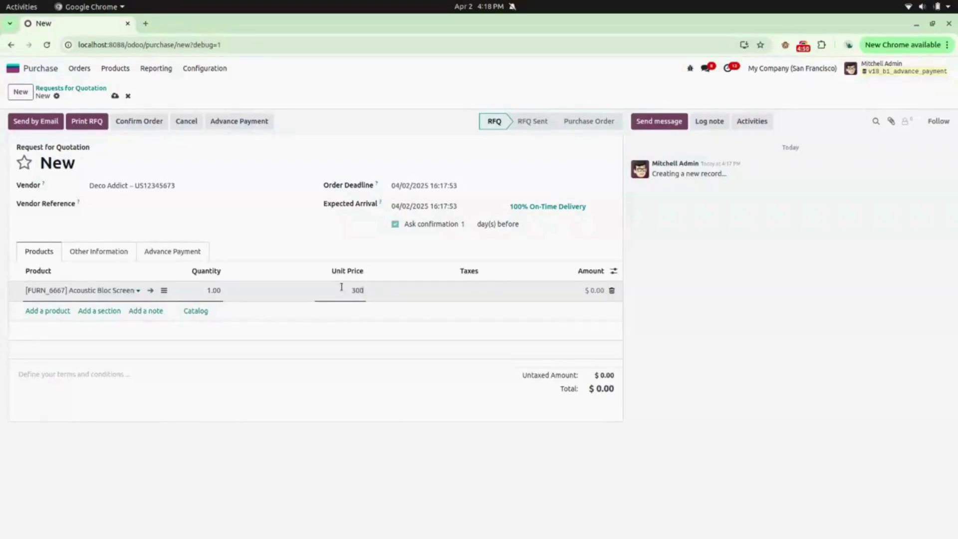
left_click(347, 439)
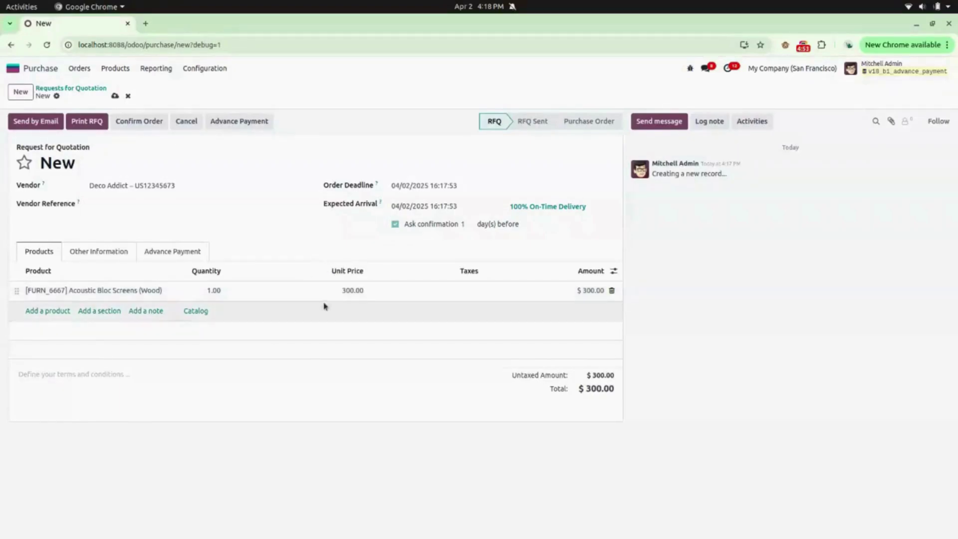
left_click(115, 95)
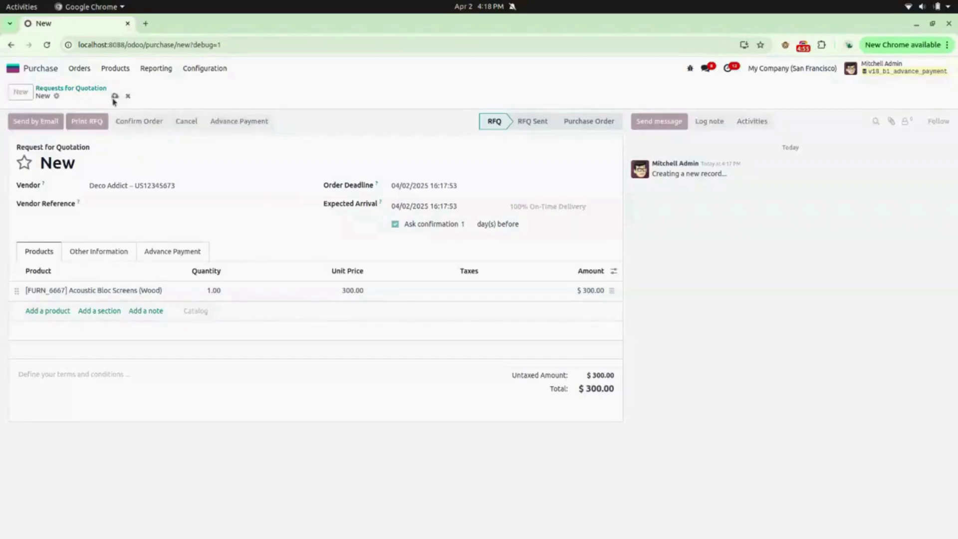
left_click(238, 124)
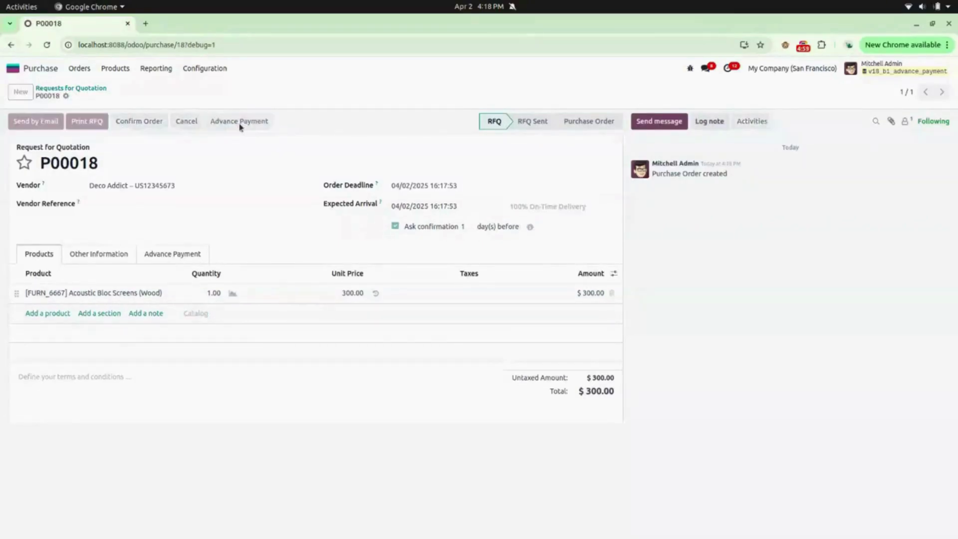
Step: Create a 120.00 Bank advance payment dated 04/02/2025 for P00018
left_click(302, 274)
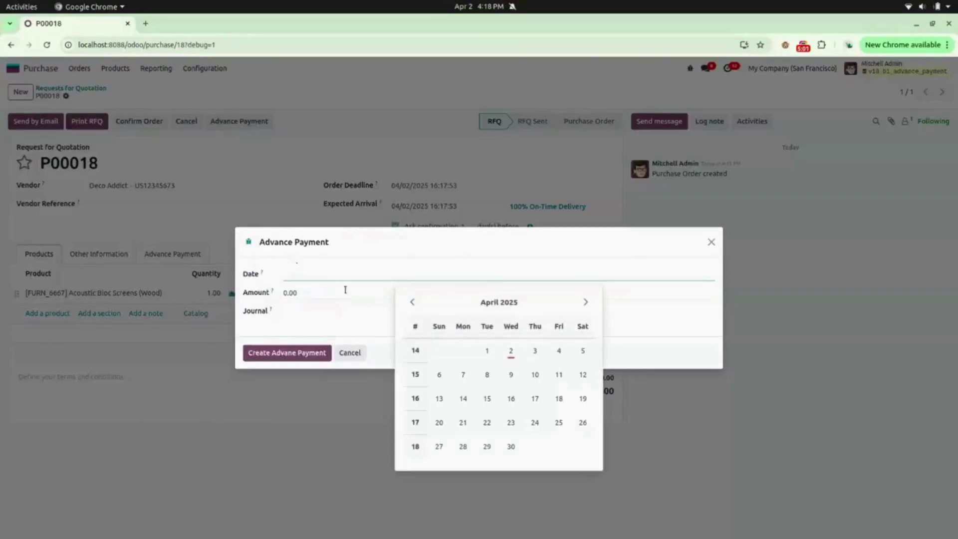
left_click(510, 349)
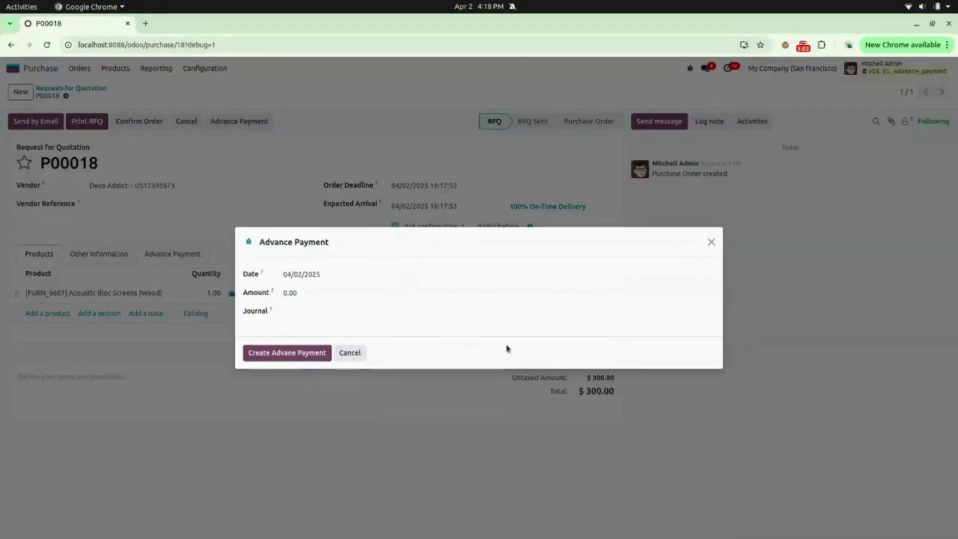
left_click(355, 295)
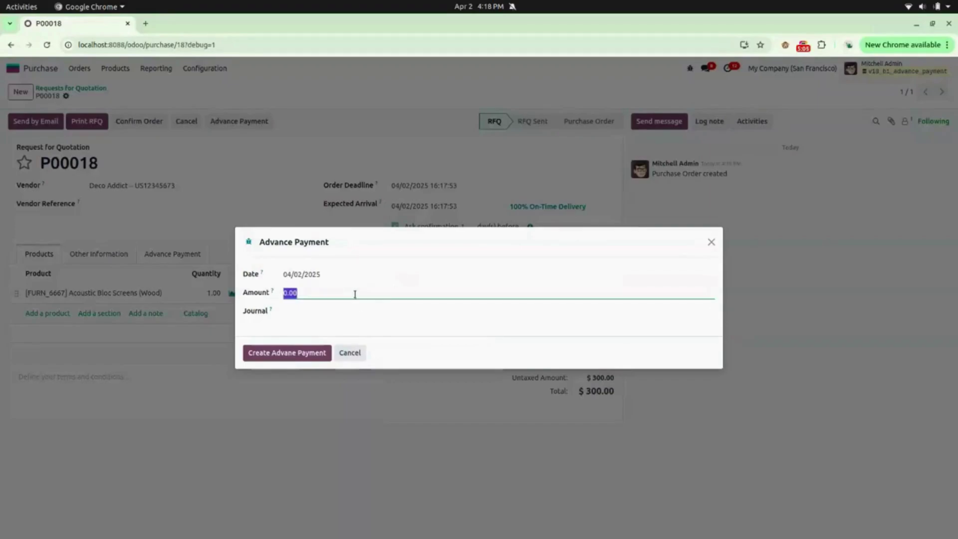
type("12")
left_click(332, 312)
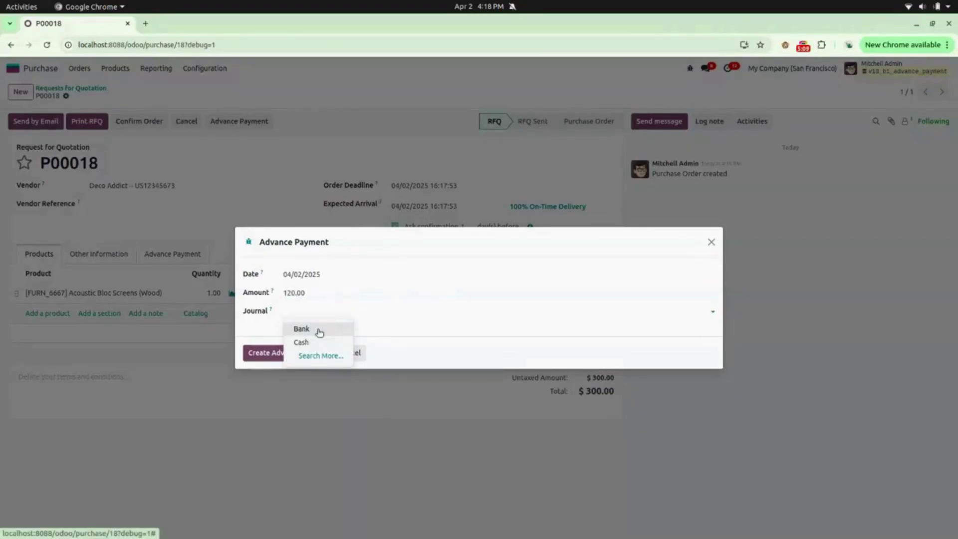
left_click(319, 332)
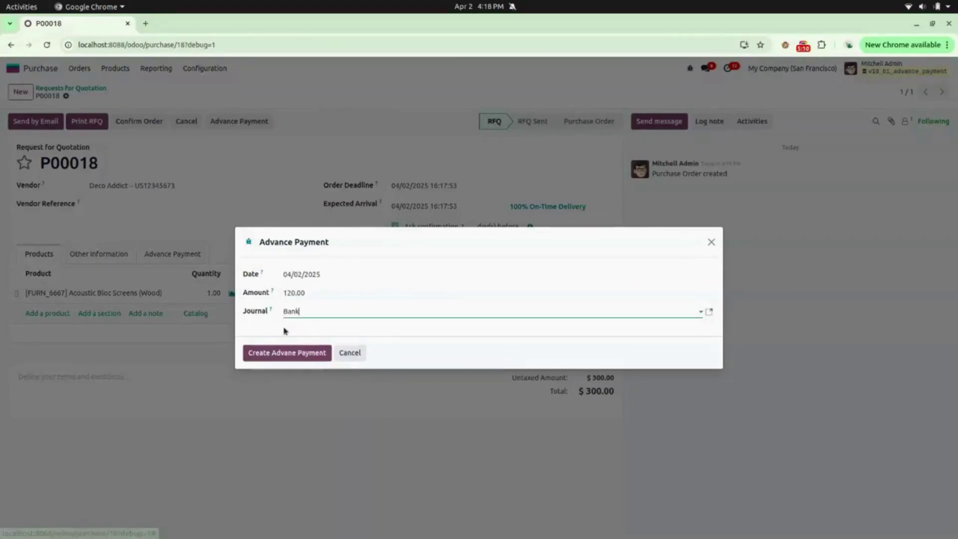
left_click(299, 354)
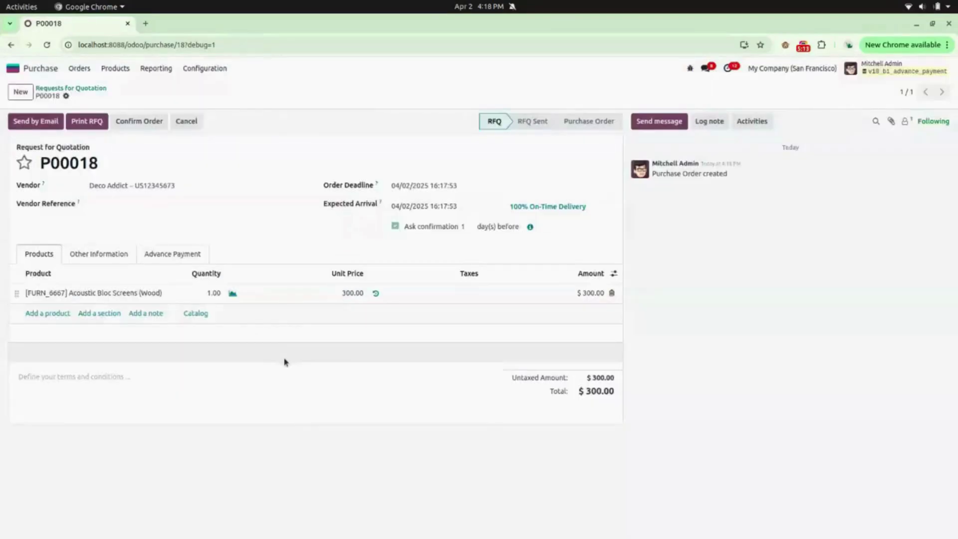
Step: Reset P00018's advance payment, update its amount from 120.00 to 150.00, and return home
left_click(179, 258)
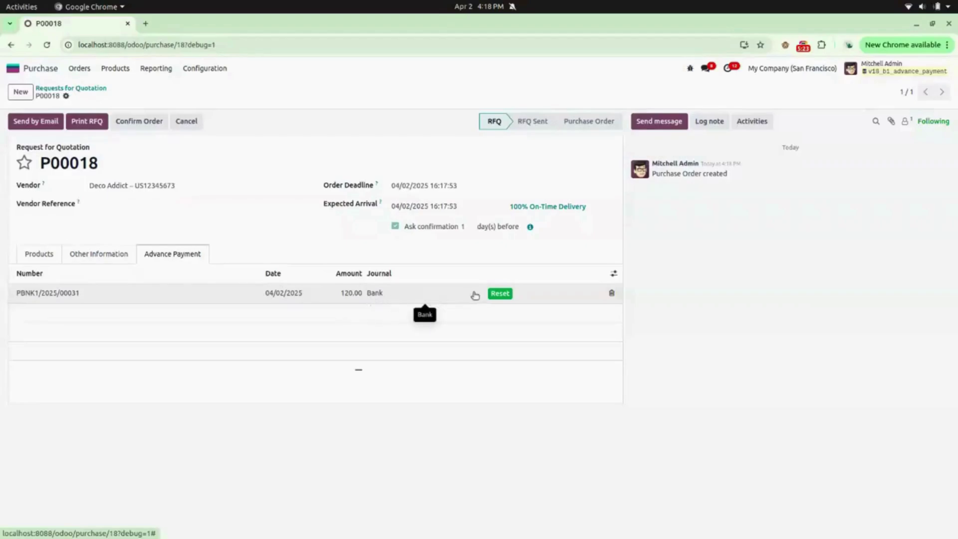
left_click(500, 292)
left_click(351, 293)
type("150")
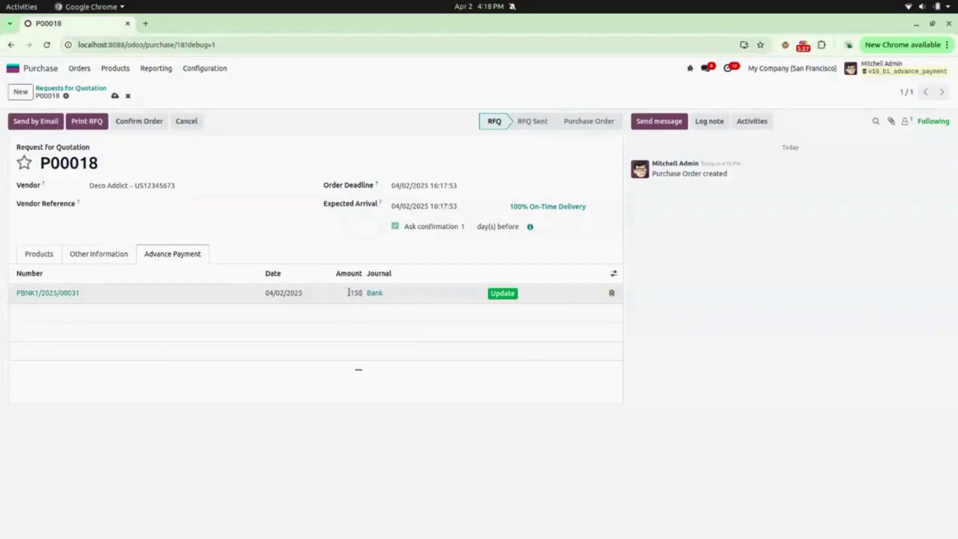
left_click(502, 293)
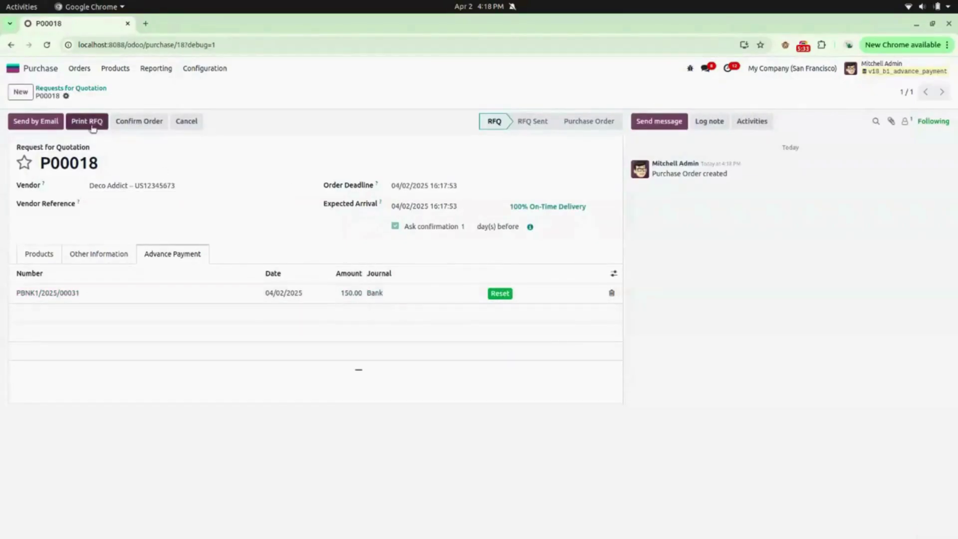
left_click(40, 71)
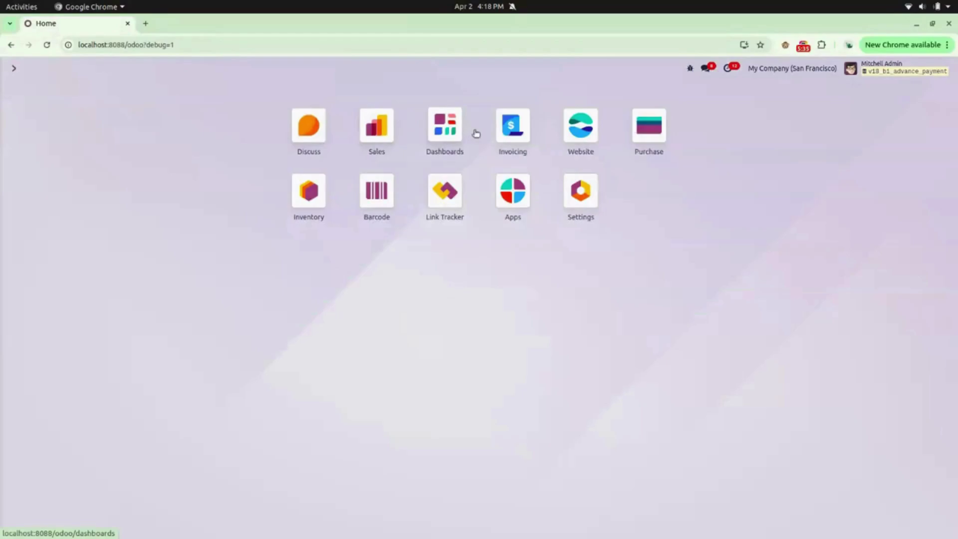
Step: Open vendor payment PBNK1/2025/00031 ($150.00 to Deco Addict) under Invoicing's Vendors > Payments
left_click(503, 135)
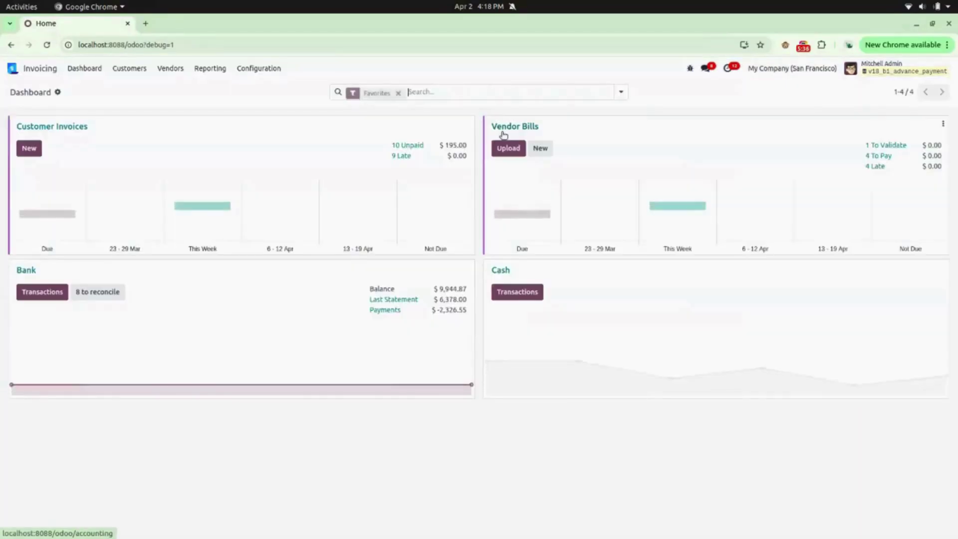
left_click(170, 72)
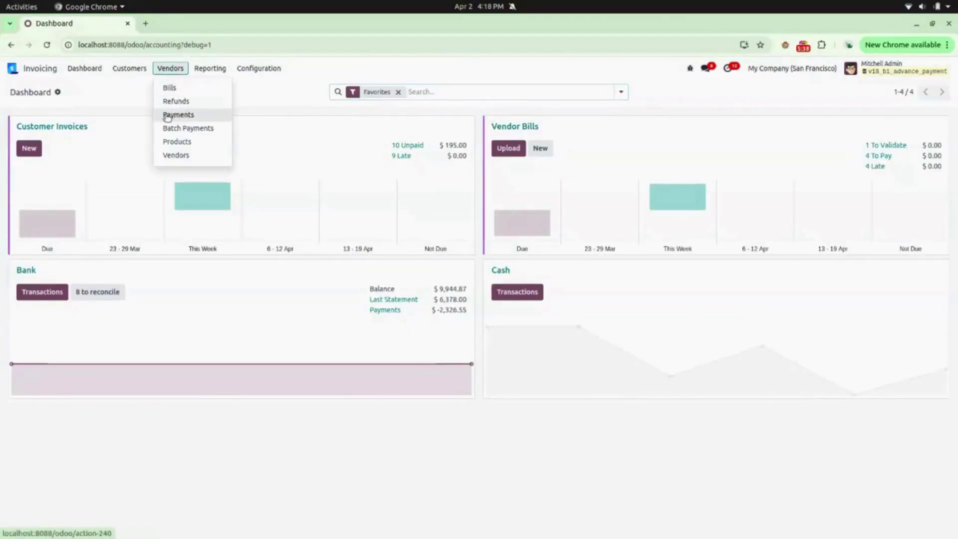
left_click(194, 117)
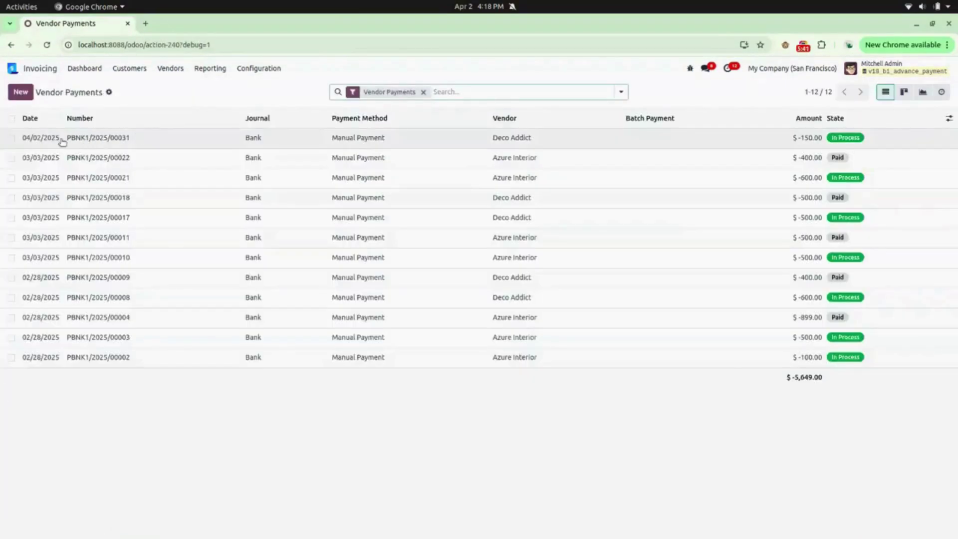
left_click(129, 141)
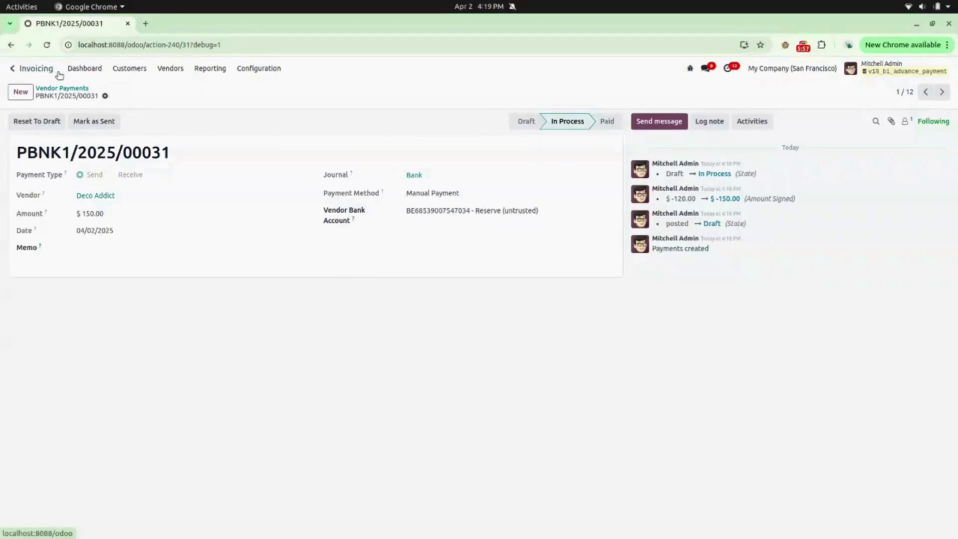
left_click(15, 69)
Step: Confirm quotation P00018 as a purchase order and validate its receipt WH/IN/00012 with 1.00 received
left_click(632, 145)
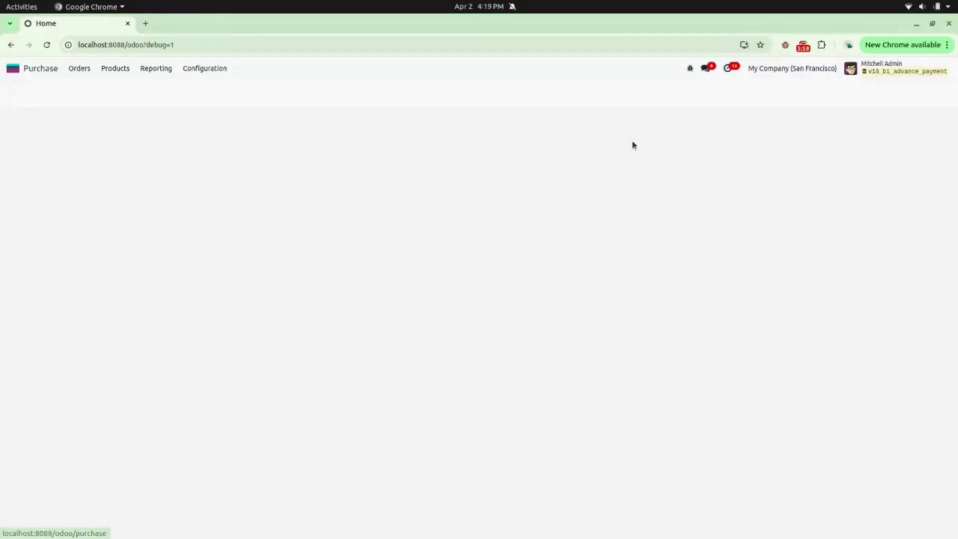
left_click(264, 214)
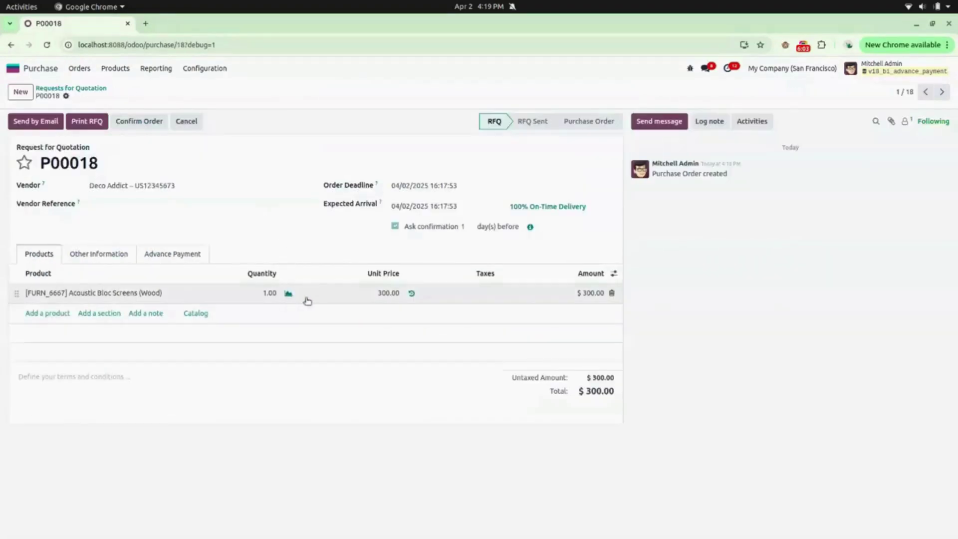
left_click(150, 128)
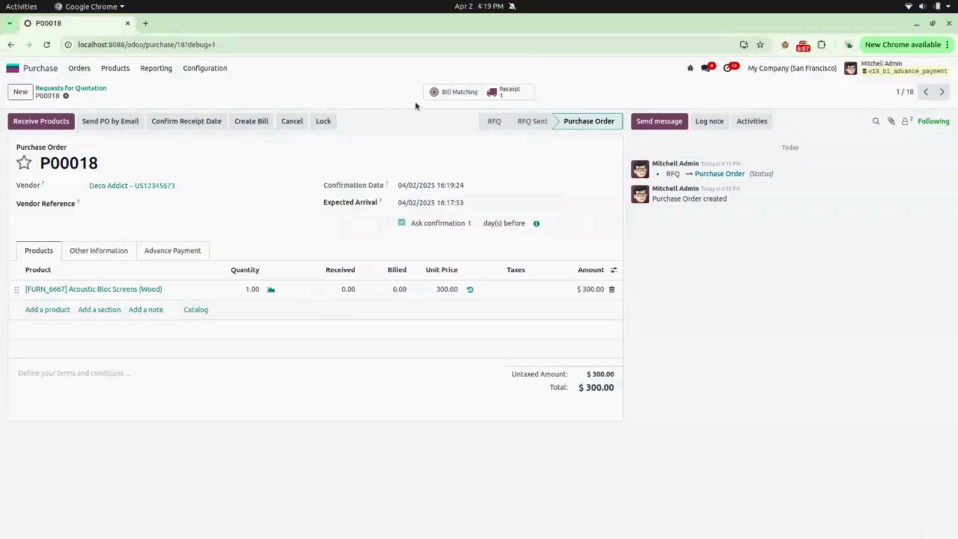
left_click(501, 94)
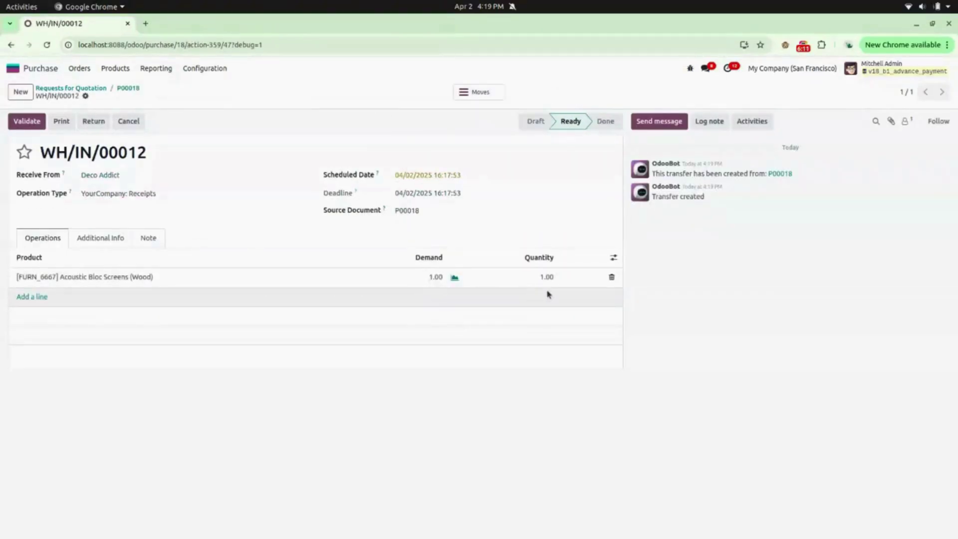
left_click(25, 122)
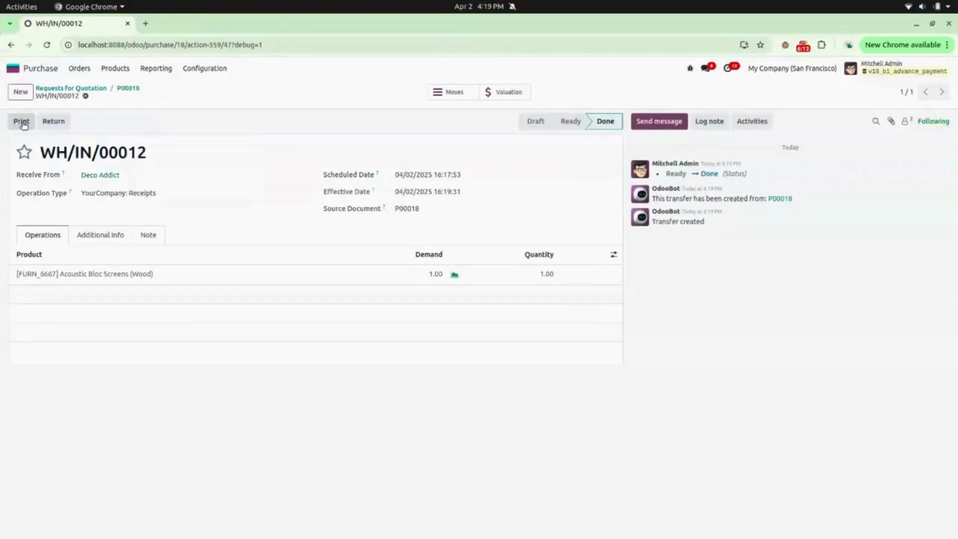
left_click(123, 90)
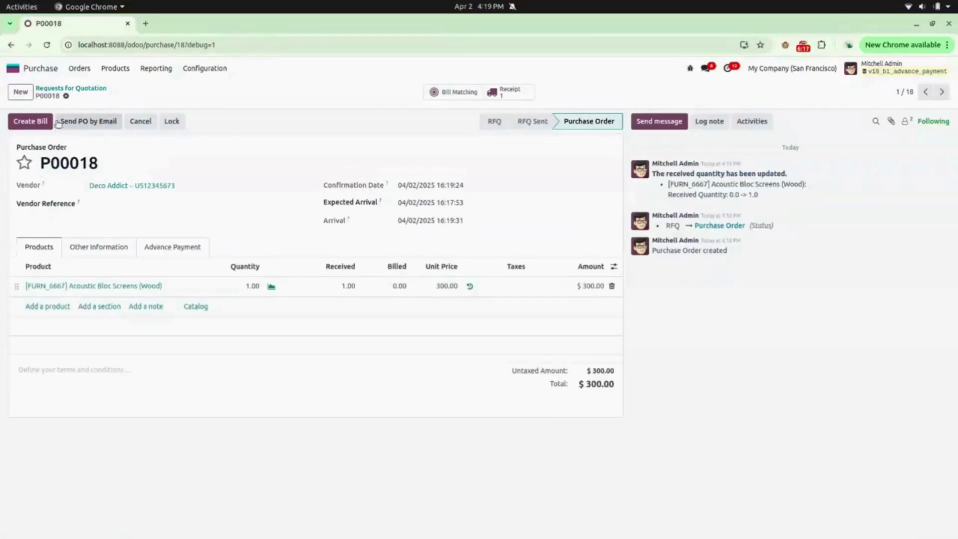
Step: Create the vendor bill from P00018, set its bill date to 04/02/2025, and post it
left_click(27, 125)
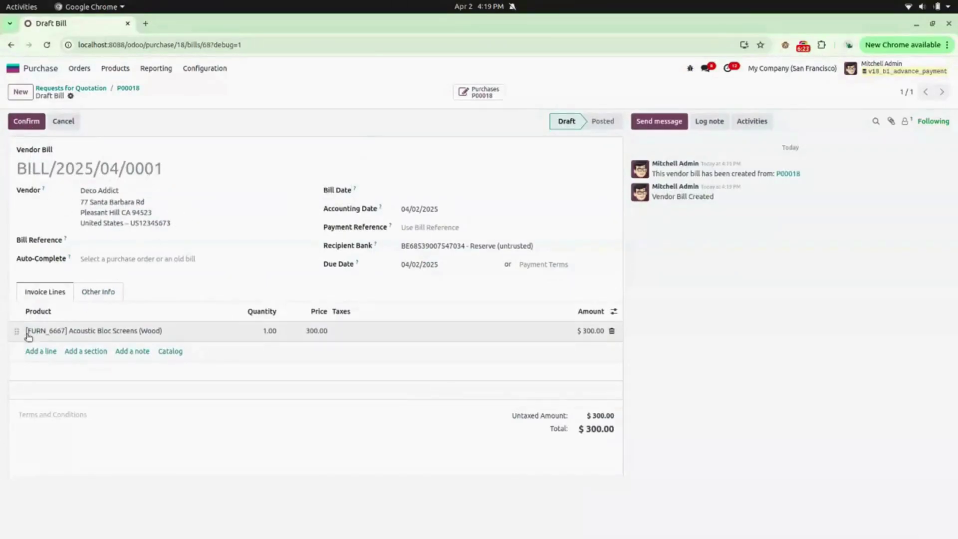
left_click(18, 124)
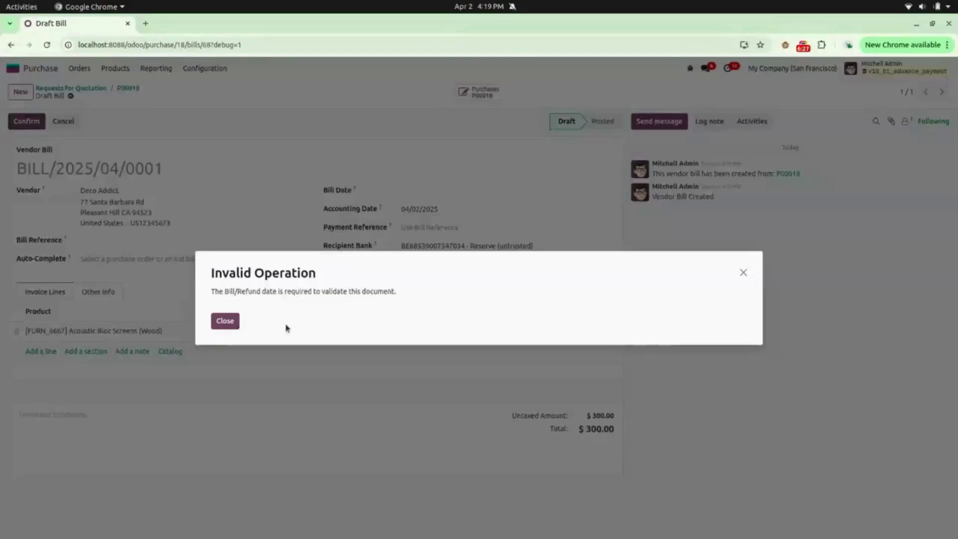
left_click(224, 321)
left_click(453, 193)
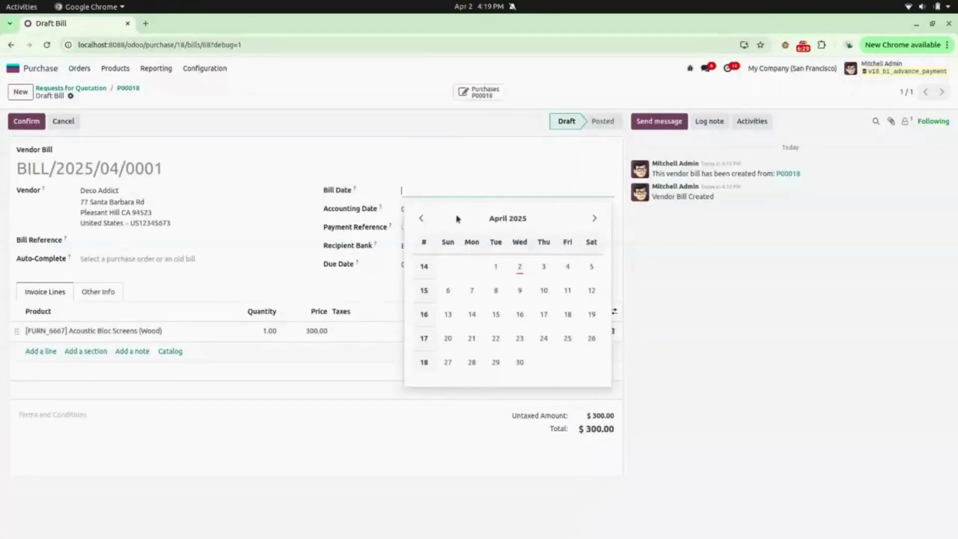
left_click(519, 266)
left_click(34, 126)
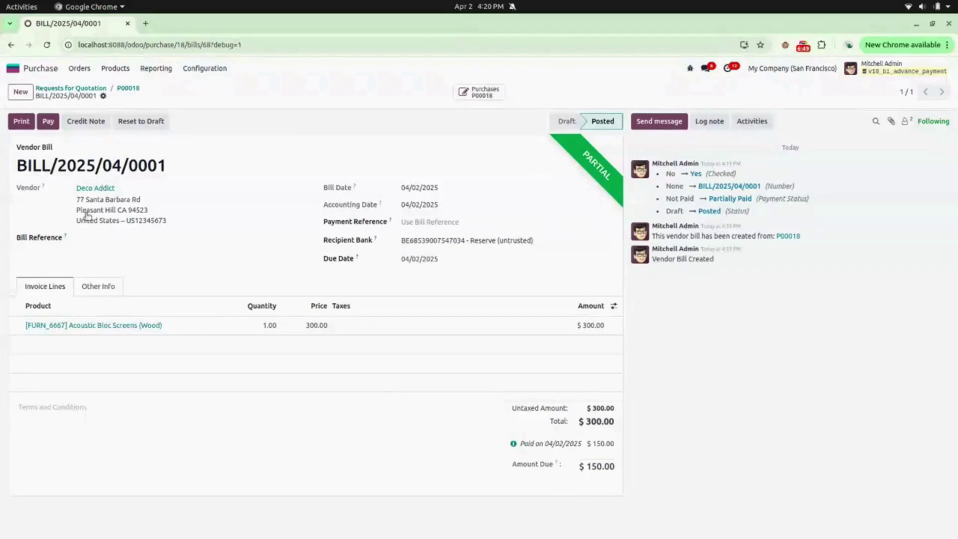
Step: Pay the remaining $150.00 on BILL/2025/04/0001 through the Bank journal
left_click(46, 122)
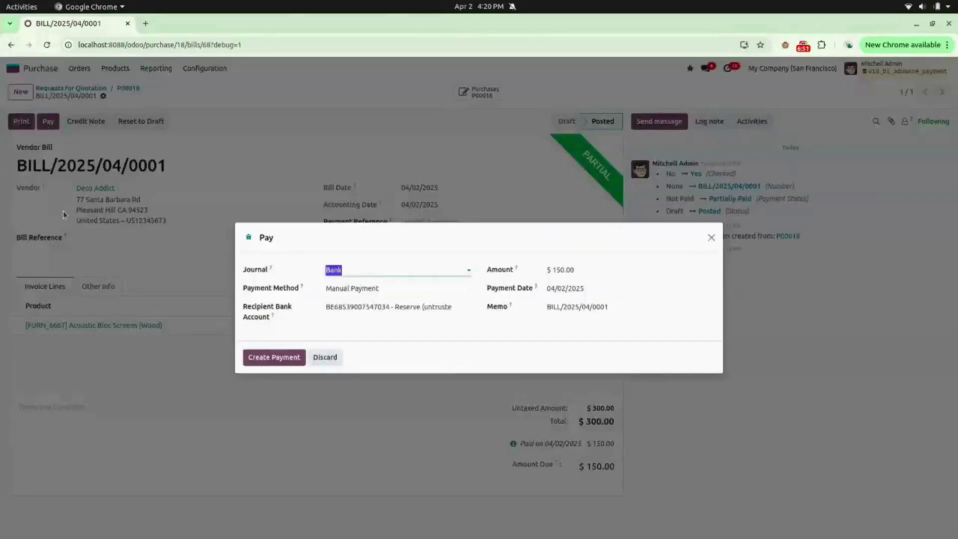
left_click(365, 273)
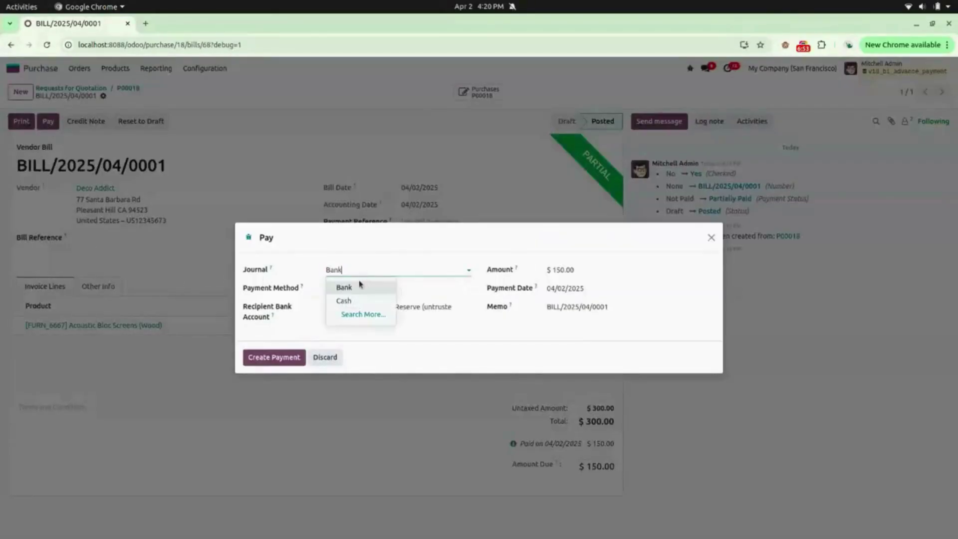
left_click(364, 285)
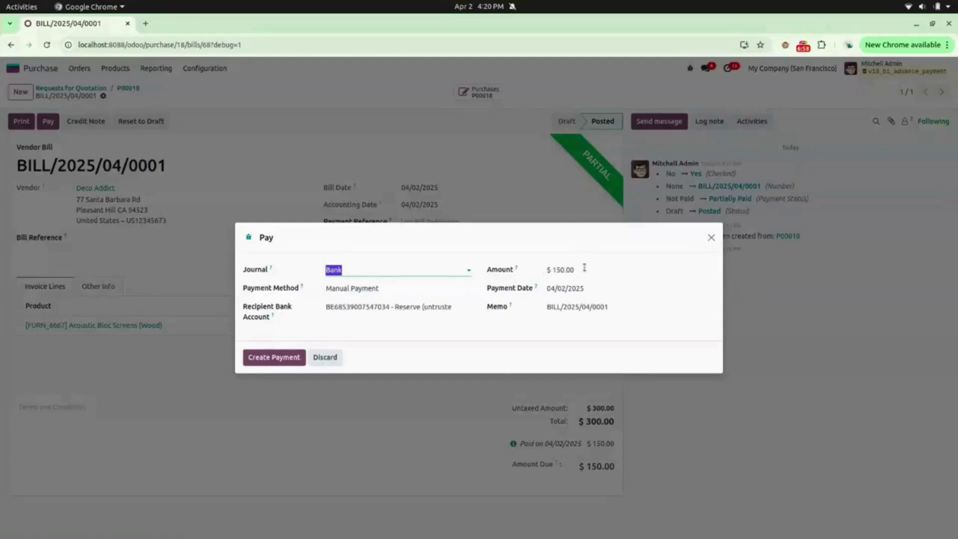
left_click(282, 358)
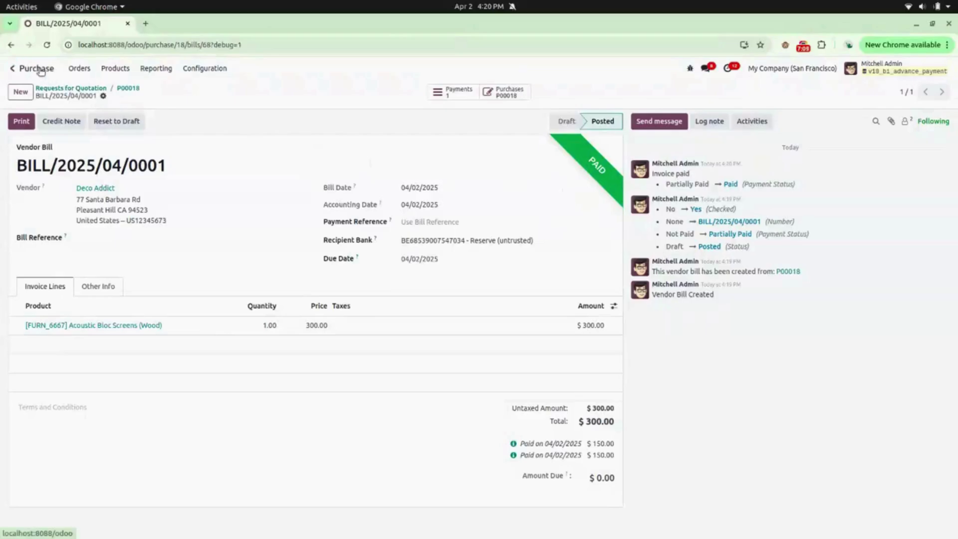
left_click(13, 68)
left_click(524, 144)
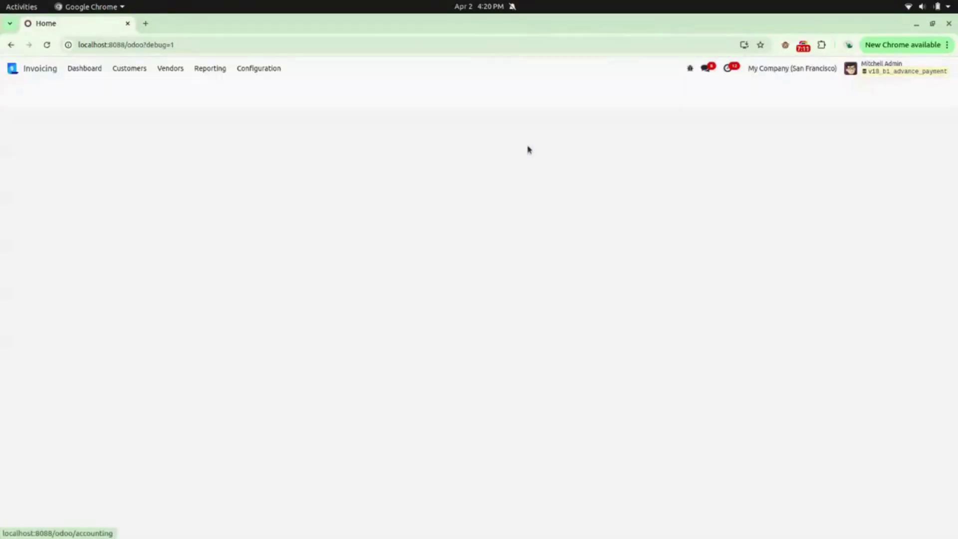
left_click(182, 71)
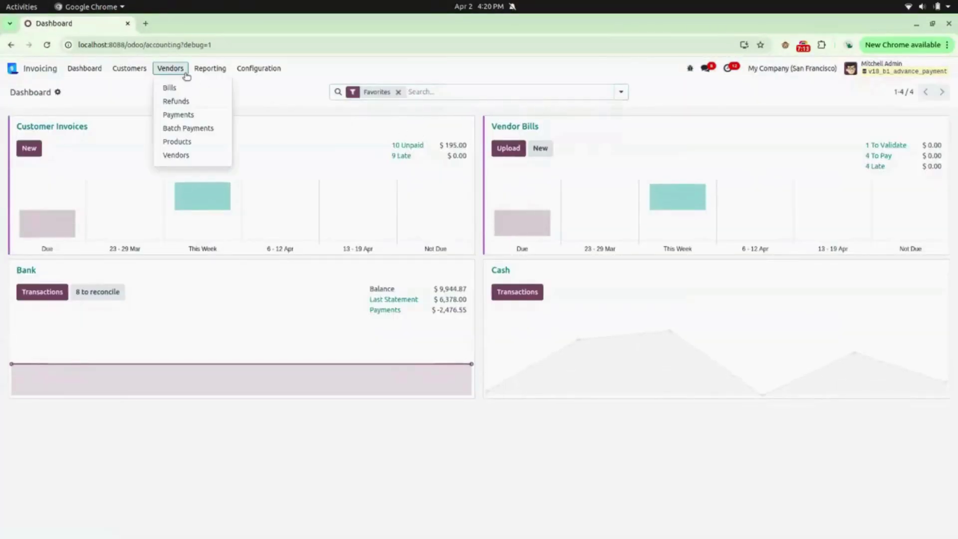
left_click(198, 114)
left_click(190, 147)
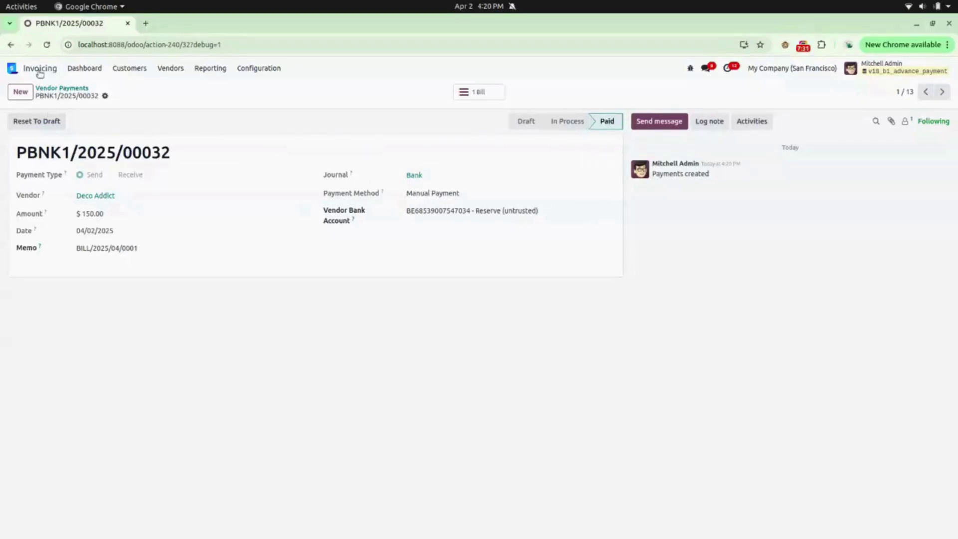
left_click(12, 69)
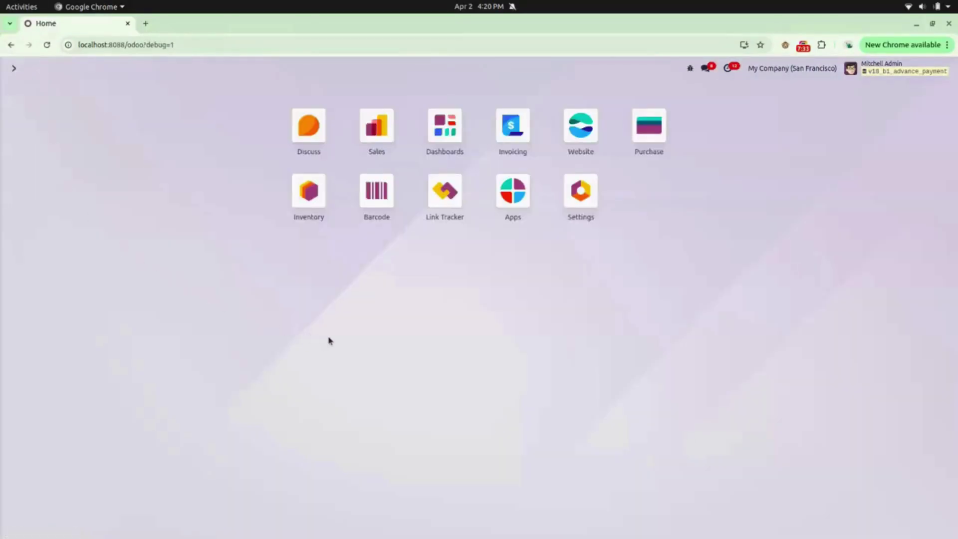